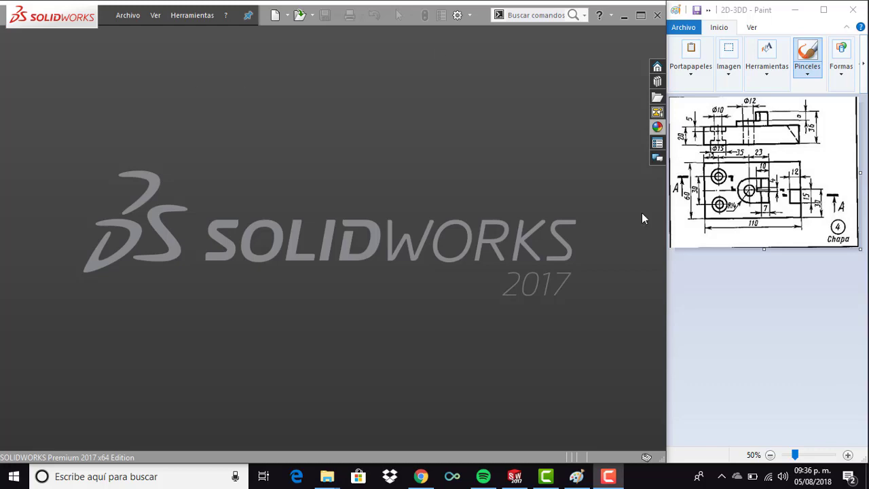
# Create a new part document using MMGS (millimetre, gram, second) units.
pyautogui.click(468, 201)
pyautogui.click(121, 17)
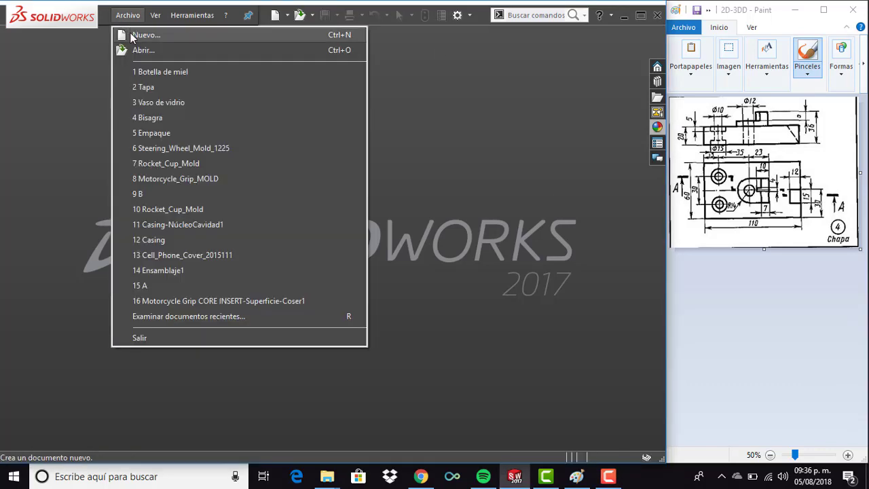
pyautogui.click(132, 35)
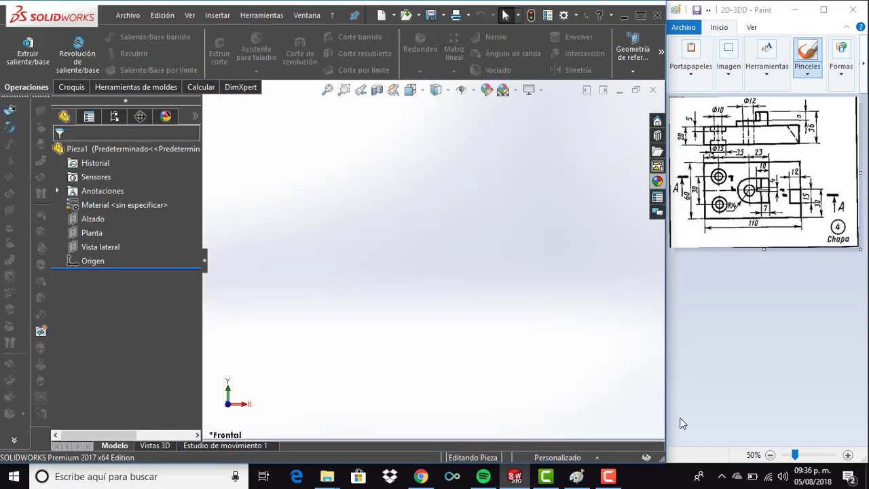
pyautogui.click(582, 459)
pyautogui.click(521, 387)
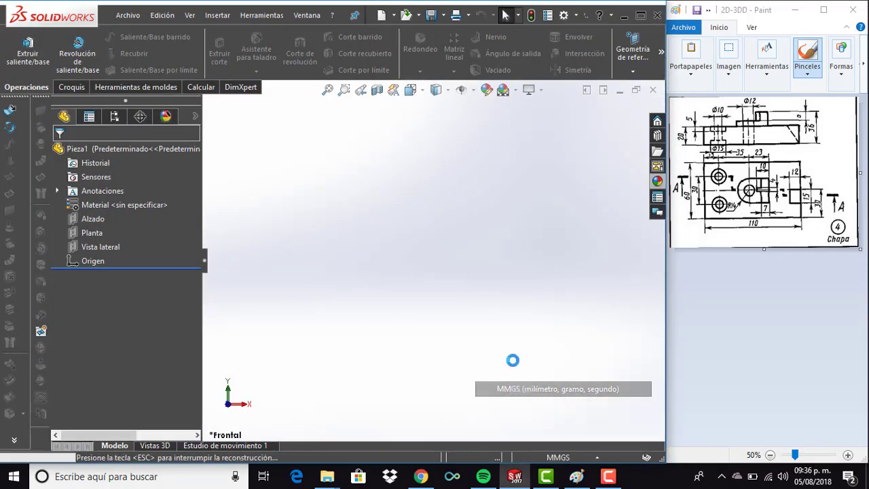
# Sketch a center rectangle on the Planta top plane, centred on the origin.
pyautogui.click(101, 230)
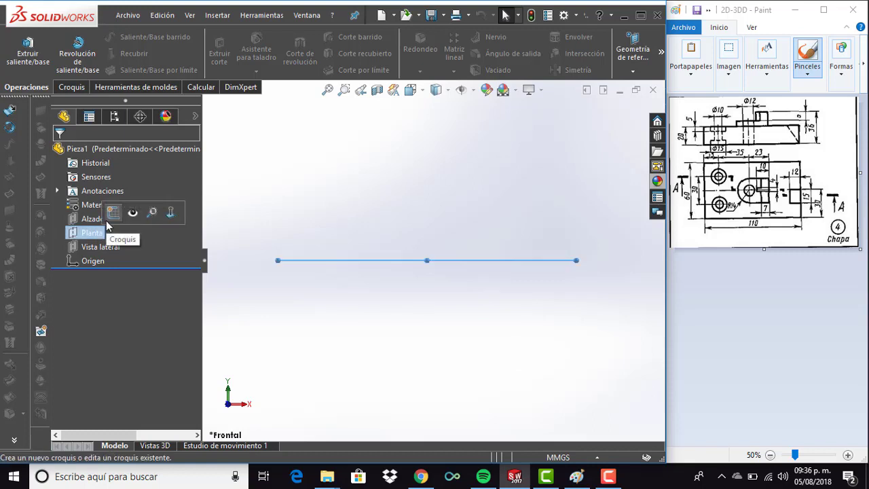
pyautogui.click(109, 216)
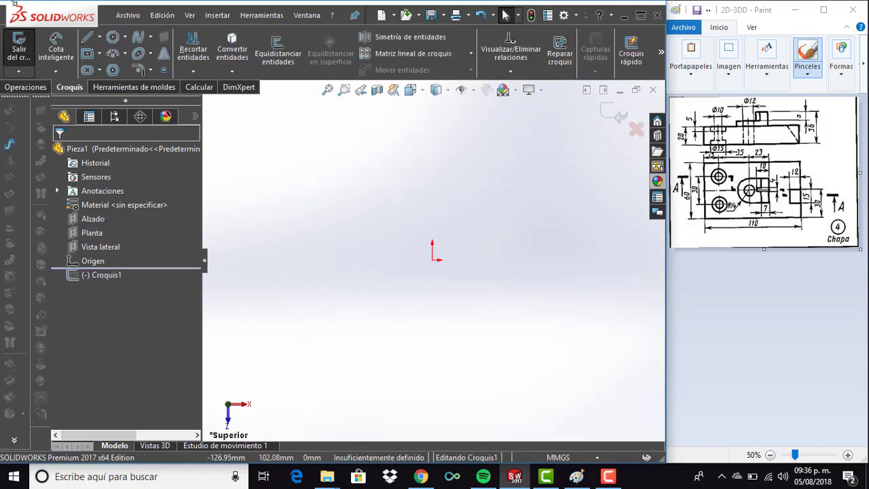
pyautogui.click(87, 53)
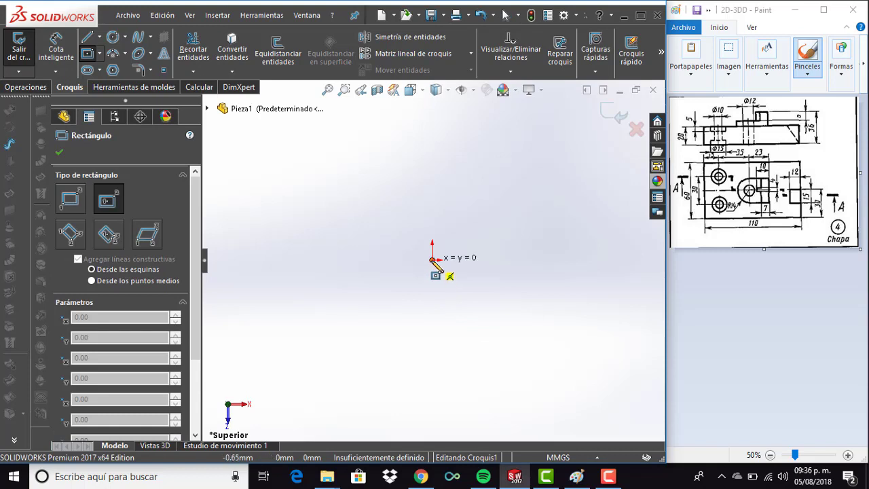
pyautogui.click(432, 258)
pyautogui.click(554, 171)
pyautogui.press('Escape')
pyautogui.press('f')
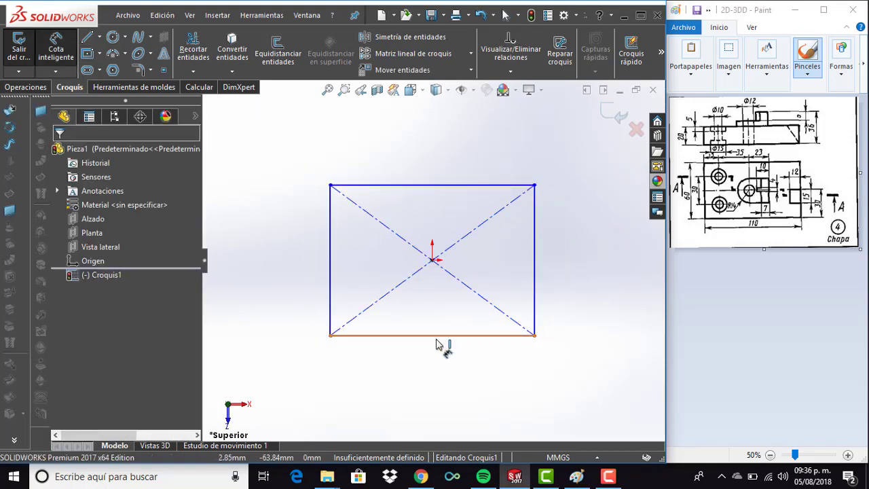
# Dimension the rectangle 110 mm wide and 60 mm tall.
pyautogui.click(439, 338)
pyautogui.click(437, 359)
pyautogui.write('110')
pyautogui.press('Return')
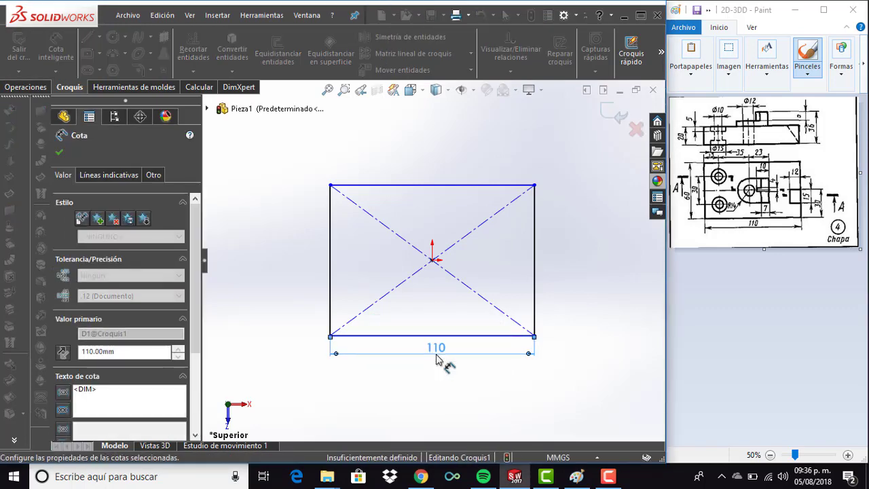
pyautogui.click(560, 261)
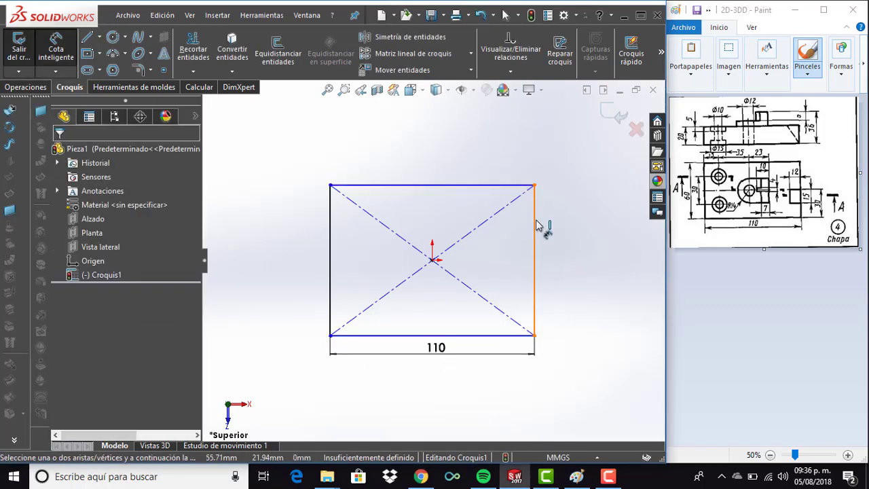
pyautogui.click(534, 227)
pyautogui.click(604, 266)
pyautogui.write('60')
pyautogui.press('Return')
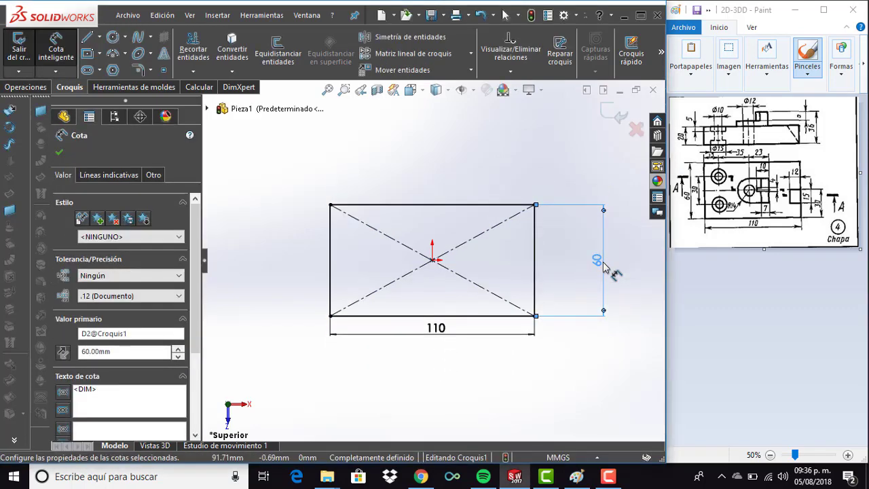
pyautogui.press('Escape')
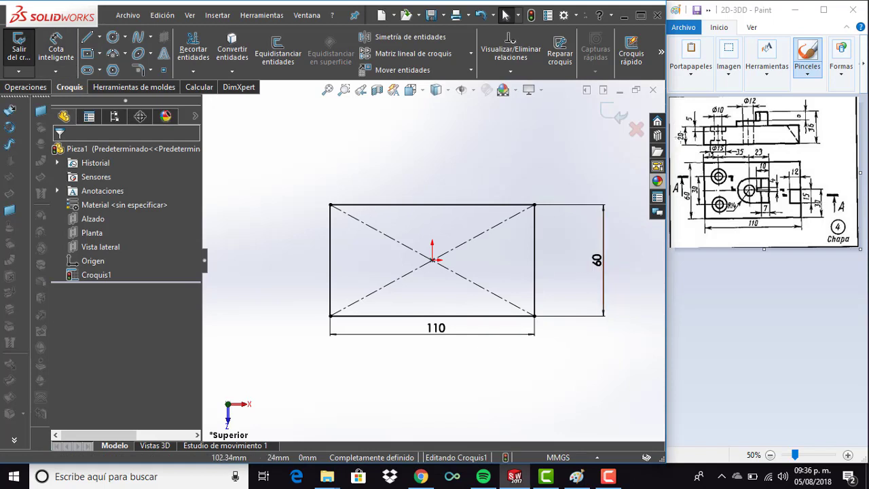
pyautogui.moveTo(597, 214)
pyautogui.mouseDown(button='middle')
pyautogui.moveTo(561, 198)
pyautogui.moveTo(574, 190)
pyautogui.mouseUp(button='middle')
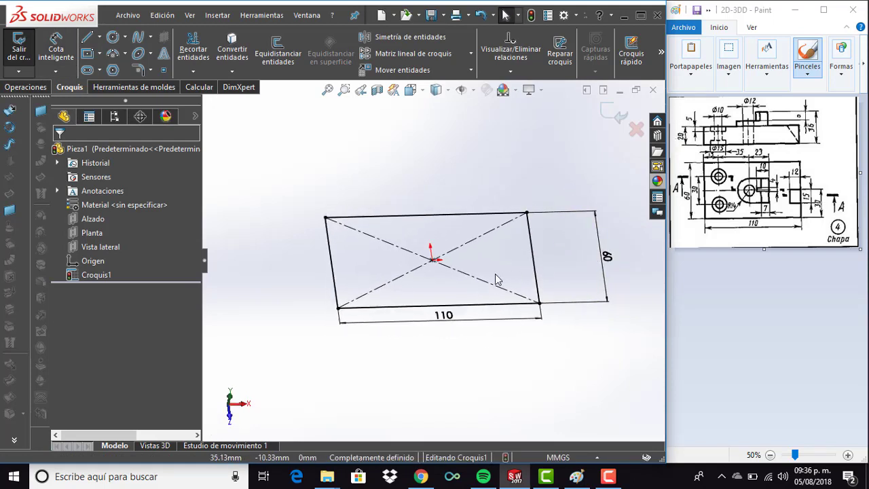
# Extrude the rectangle 20 mm into a solid base plate.
pyautogui.click(25, 87)
pyautogui.click(27, 53)
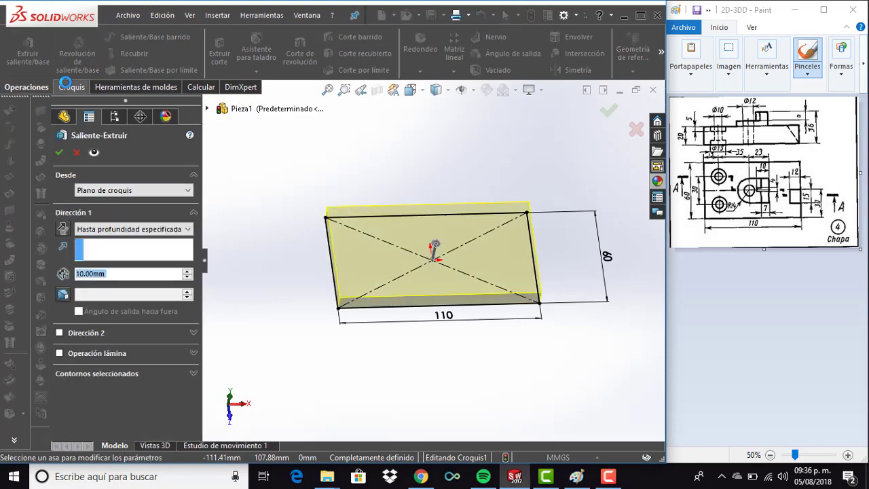
pyautogui.write('20')
pyautogui.press('Return')
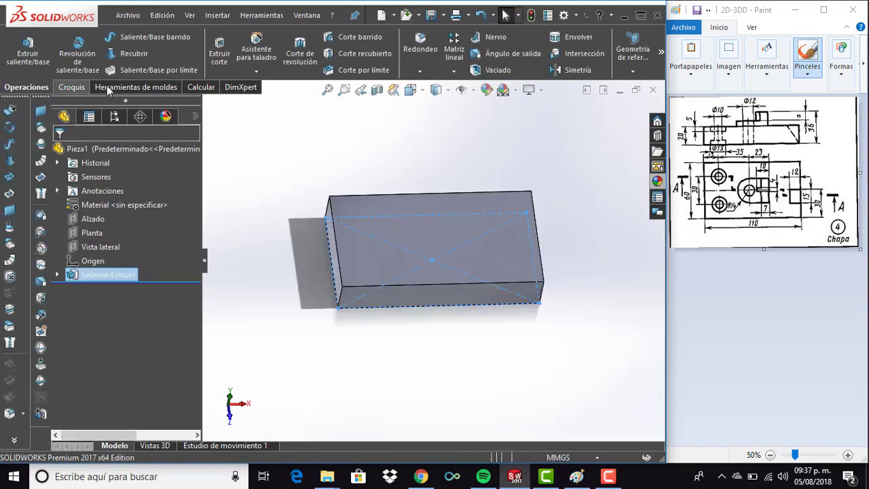
pyautogui.click(400, 170)
# Turn off shadows in shaded mode and toggle ambient occlusion in the display settings.
pyautogui.click(530, 90)
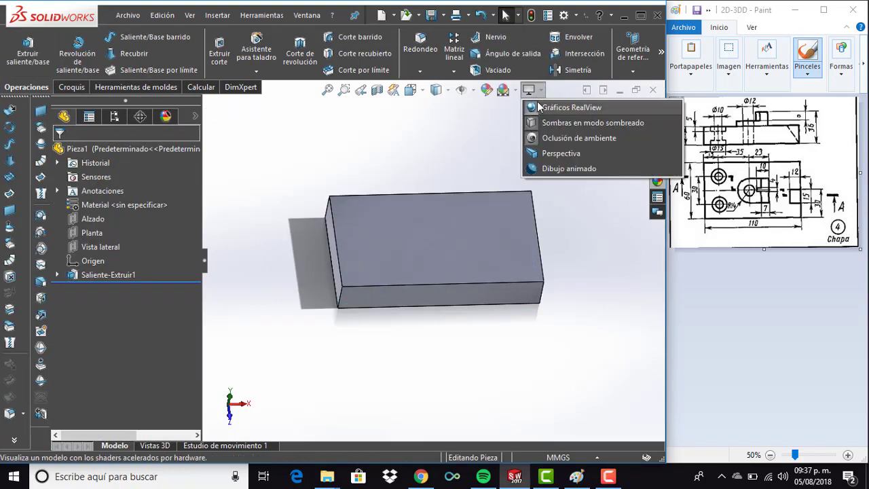
pyautogui.click(530, 90)
pyautogui.click(557, 122)
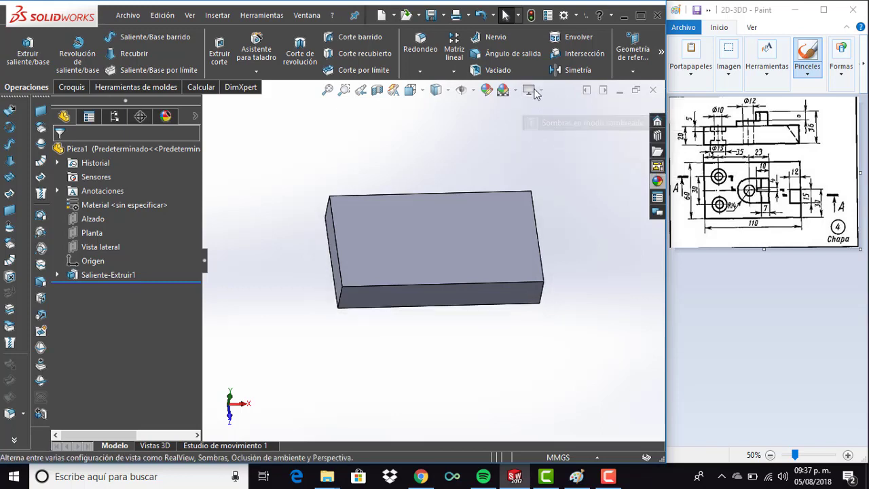
pyautogui.click(529, 90)
pyautogui.click(541, 137)
pyautogui.click(530, 90)
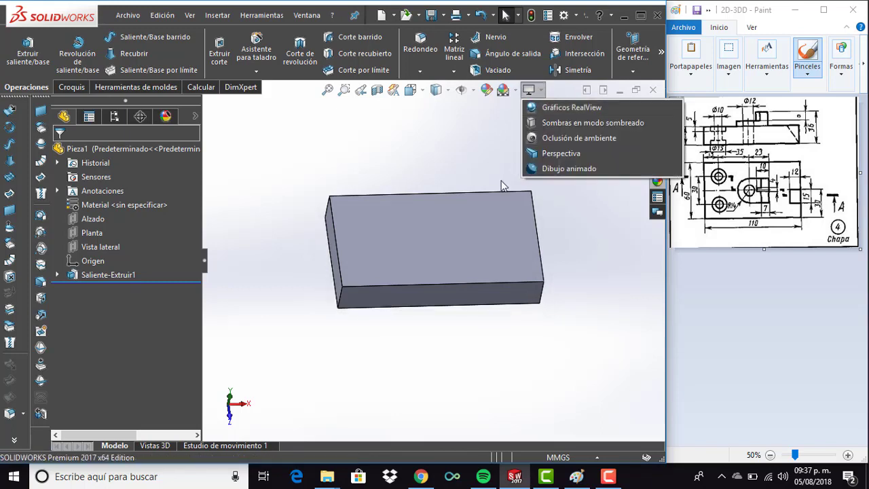
pyautogui.click(473, 152)
pyautogui.moveTo(452, 175)
pyautogui.mouseDown(button='middle')
pyautogui.moveTo(446, 142)
pyautogui.moveTo(455, 264)
pyautogui.mouseUp(button='middle')
# Sketch on the plate's top face a closed outline of three lines and a half-circle arc.
pyautogui.click(455, 264)
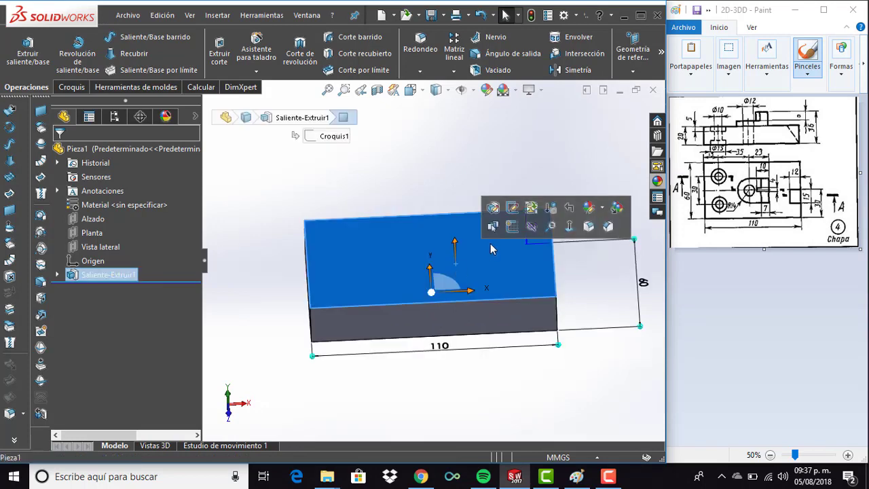
pyautogui.click(514, 230)
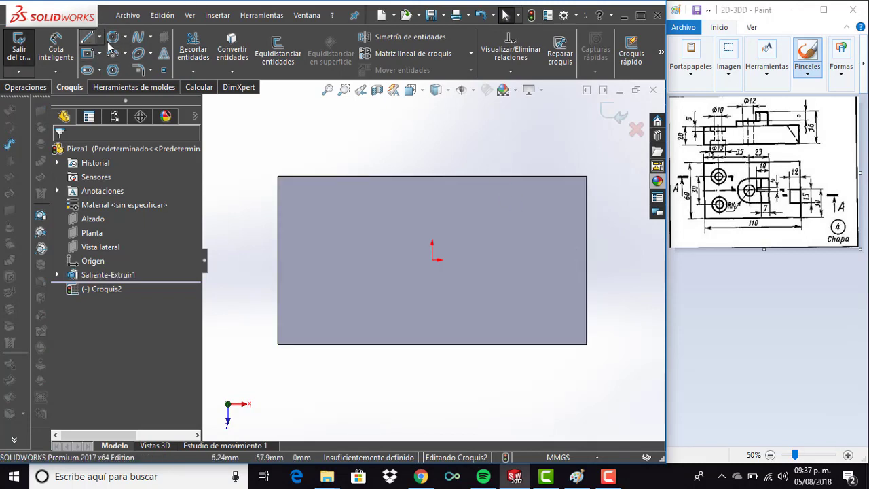
pyautogui.click(87, 36)
pyautogui.click(475, 226)
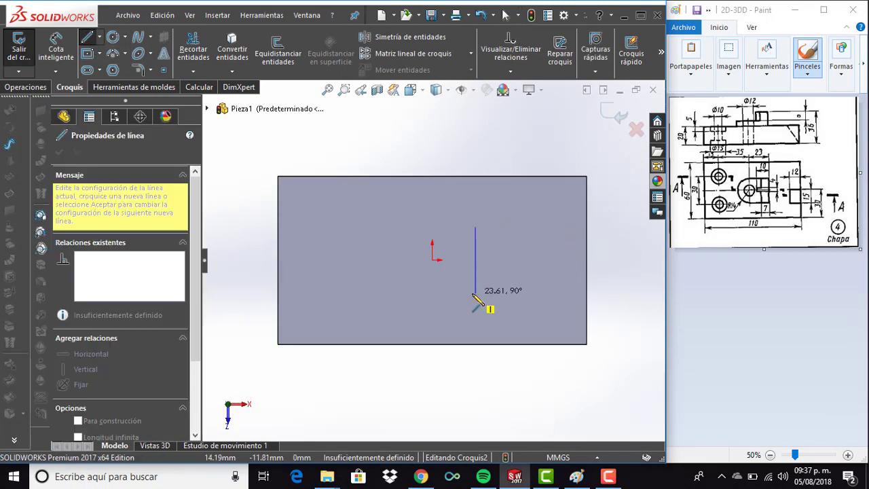
pyautogui.click(475, 293)
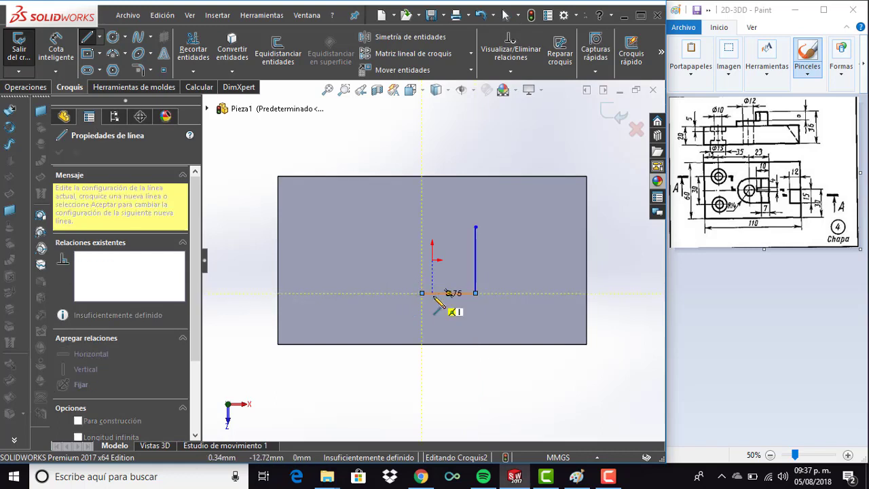
pyautogui.click(422, 292)
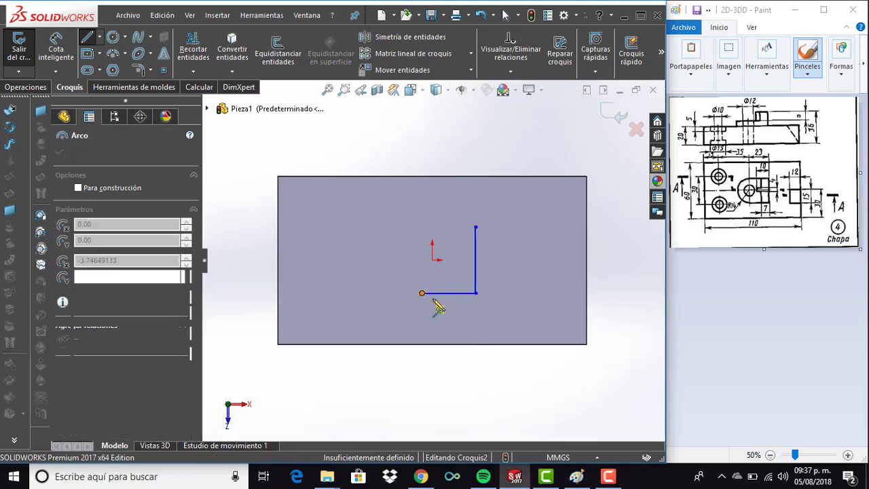
pyautogui.click(422, 226)
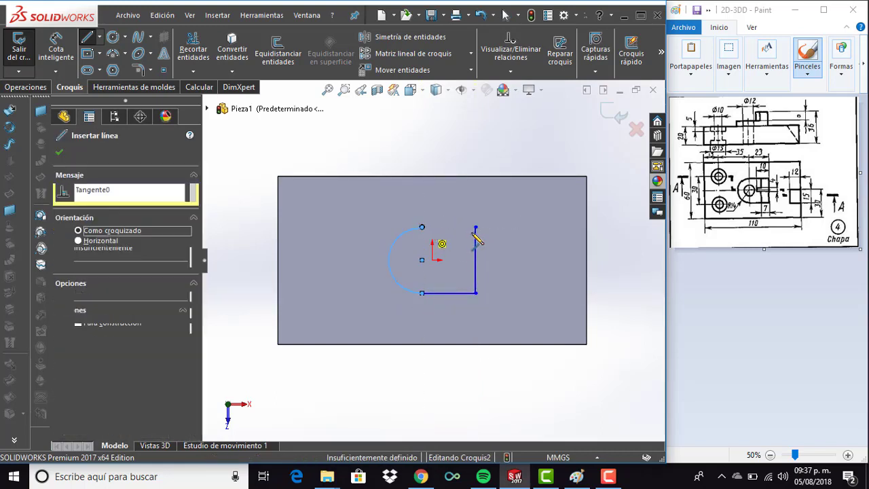
pyautogui.click(476, 227)
pyautogui.press('Escape')
# Select the arc and top line and preview a dimension, then cancel it.
pyautogui.moveTo(431, 193); pyautogui.dragTo(413, 248)
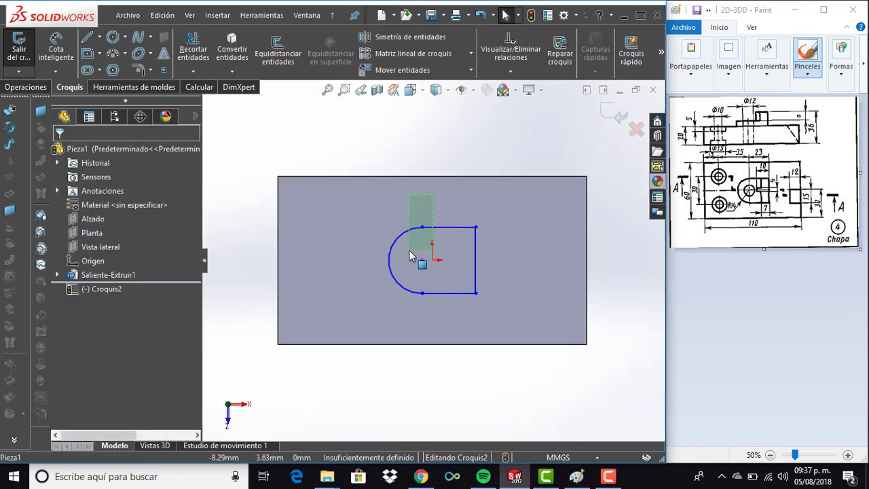
pyautogui.click(465, 164)
pyautogui.moveTo(459, 169); pyautogui.dragTo(463, 149, button='right')
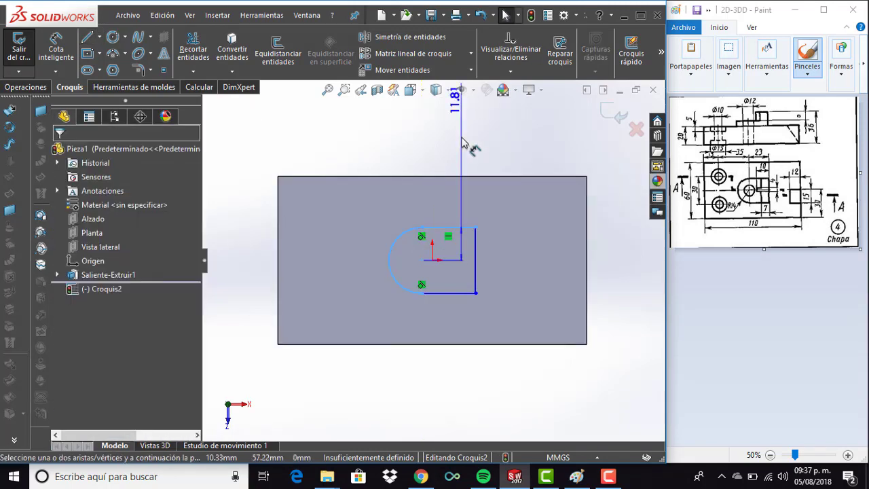
pyautogui.press('Escape')
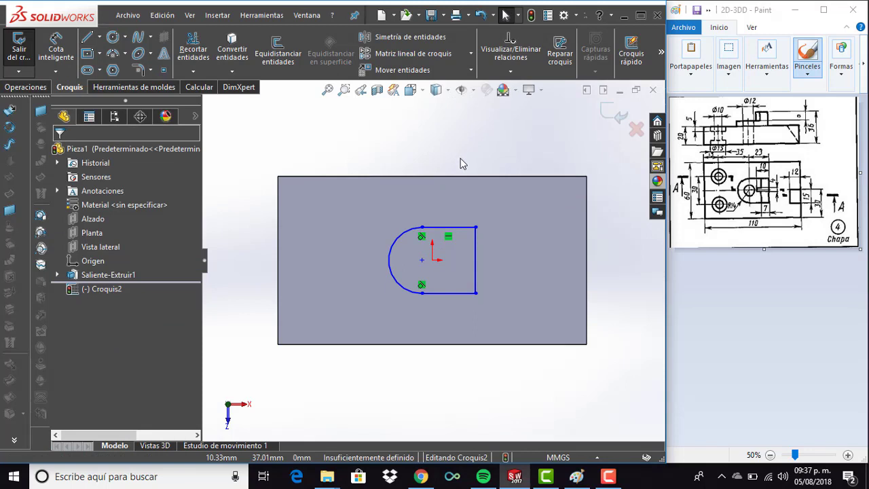
# Dimension the top line 23 mm and make the arc centre horizontal with the origin.
pyautogui.click(56, 49)
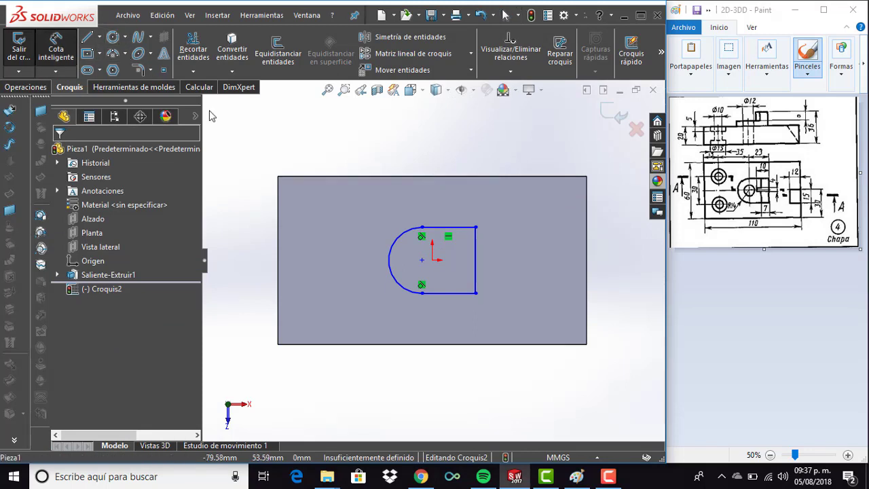
pyautogui.click(464, 226)
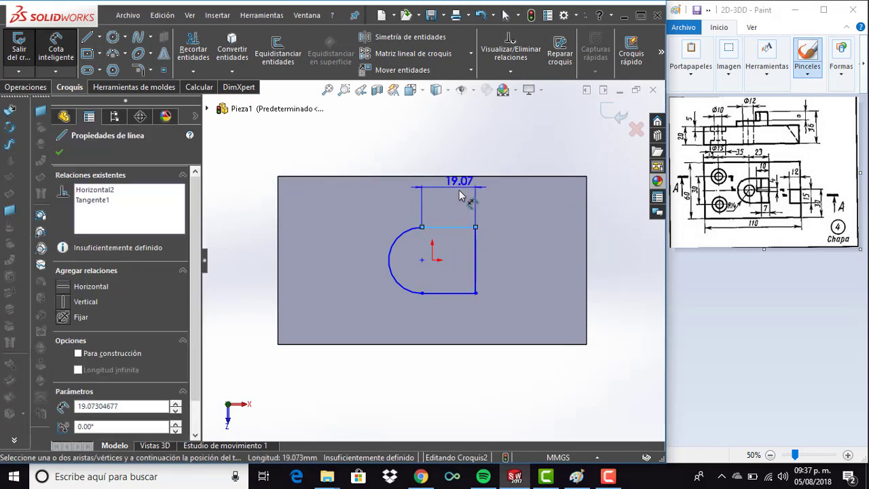
pyautogui.click(460, 196)
pyautogui.write('23')
pyautogui.press('Return')
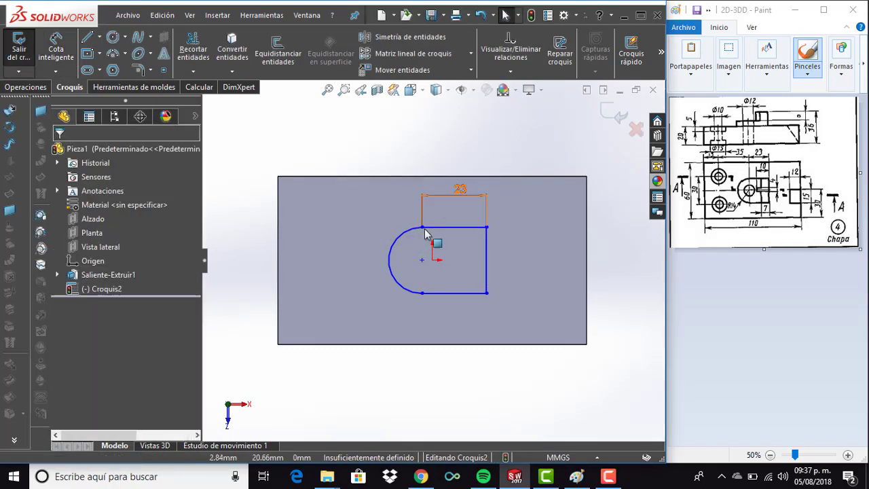
pyautogui.press('Escape')
pyautogui.click(422, 260)
pyautogui.keyDown('ctrl'); pyautogui.click(432, 259); pyautogui.keyUp('ctrl')
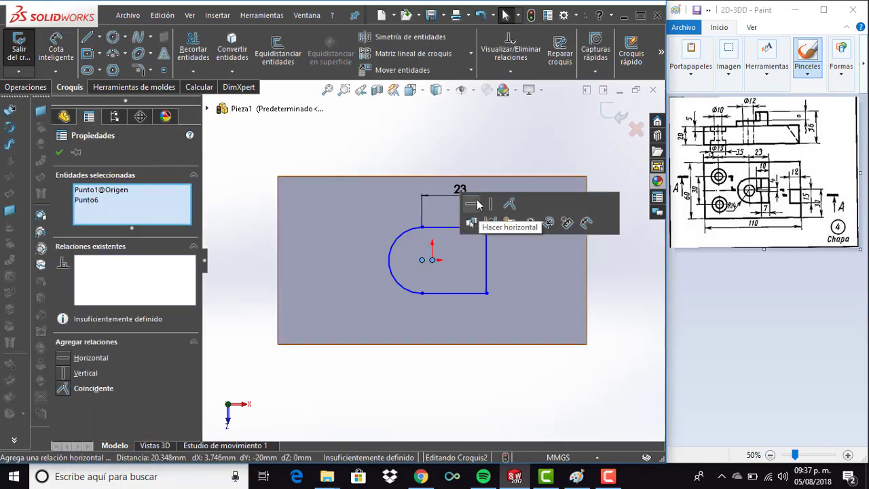
pyautogui.click(477, 205)
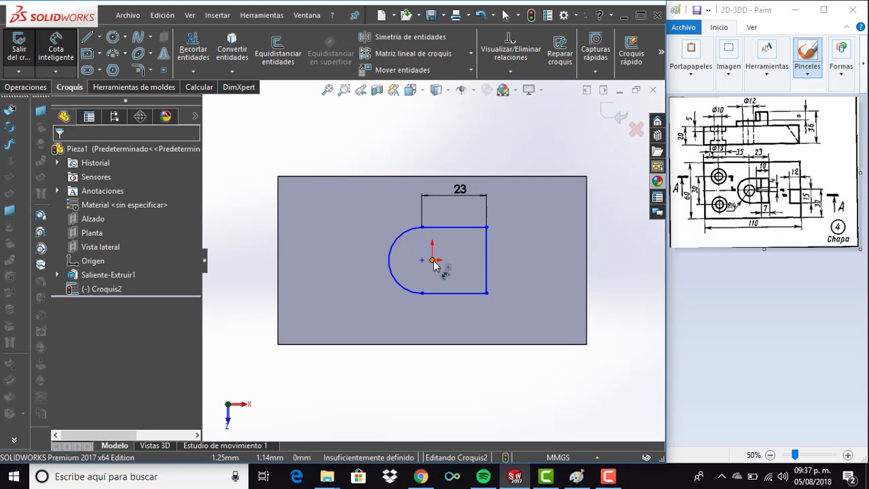
# Set the arc radius to 14 mm.
pyautogui.click(406, 287)
pyautogui.click(349, 329)
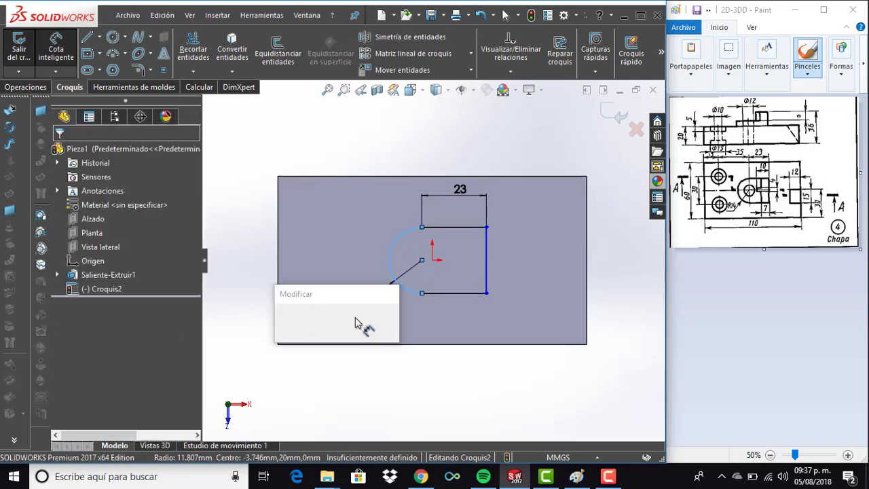
pyautogui.write('14')
pyautogui.press('Return')
pyautogui.press('Escape')
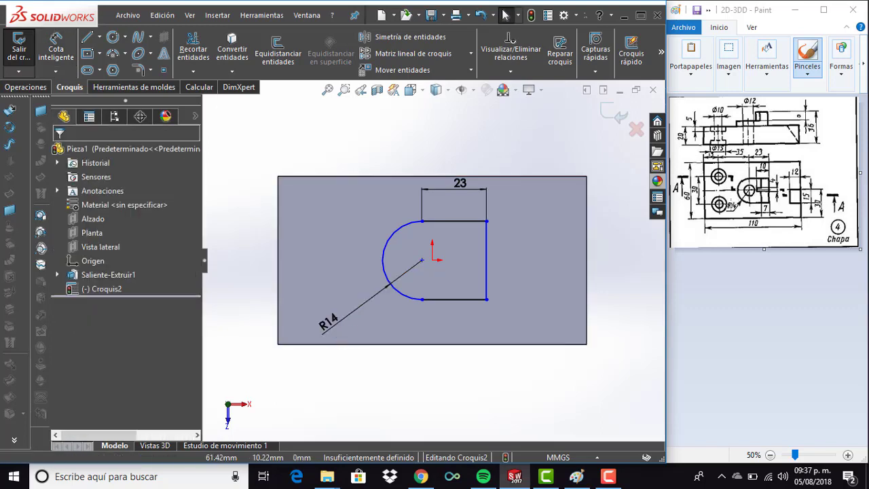
pyautogui.press('z')
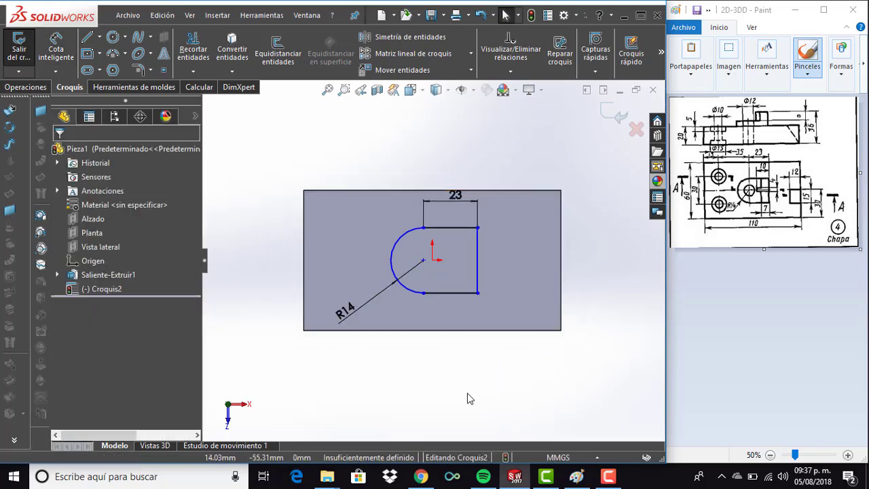
pyautogui.press('Return')
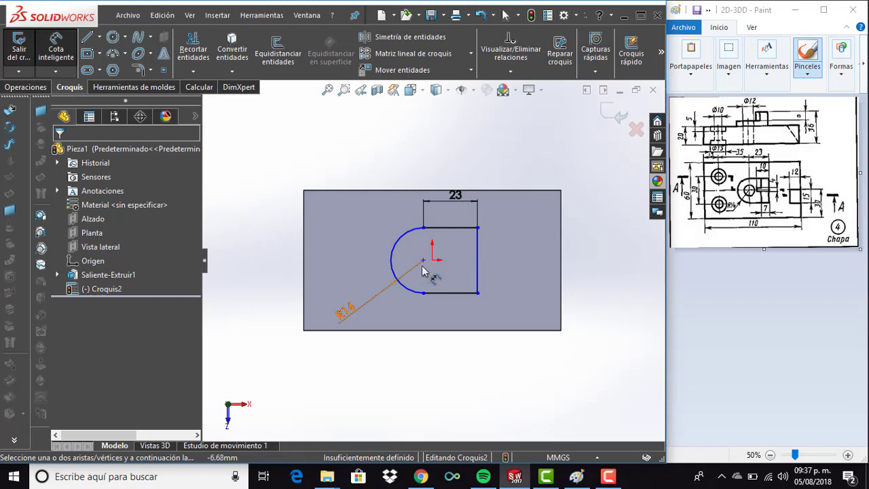
pyautogui.click(424, 261)
pyautogui.click(478, 278)
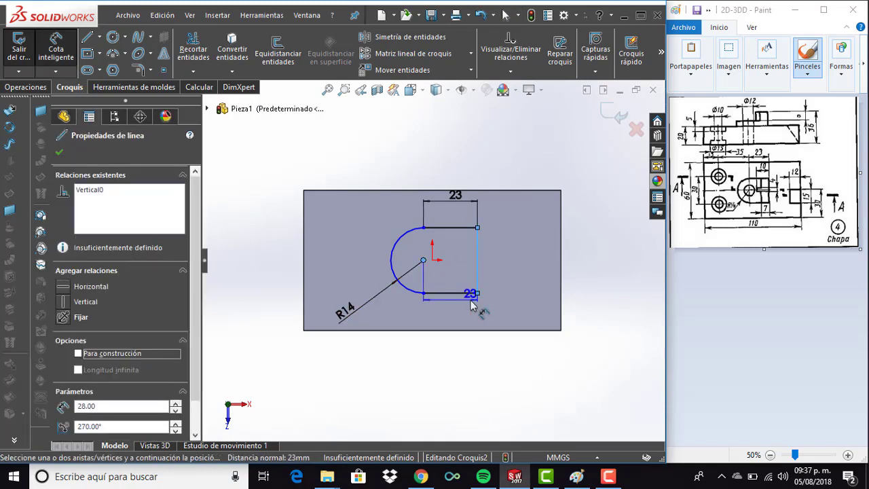
pyautogui.press('Escape')
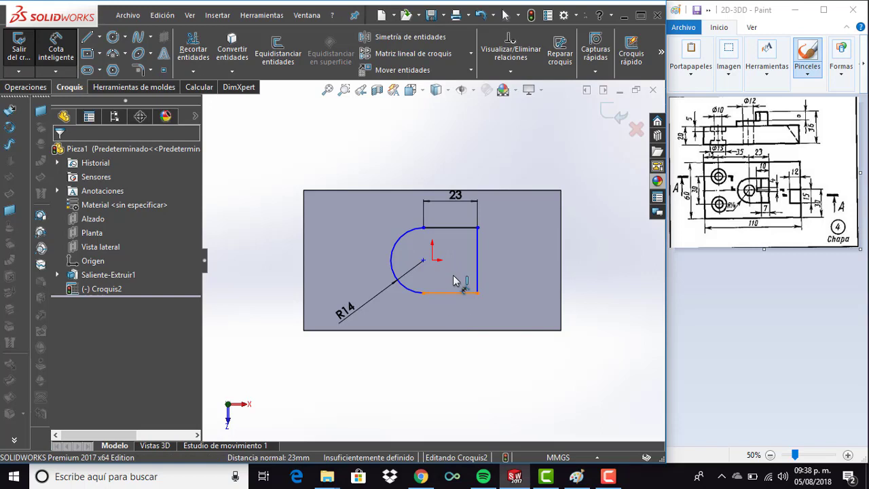
pyautogui.press('Escape')
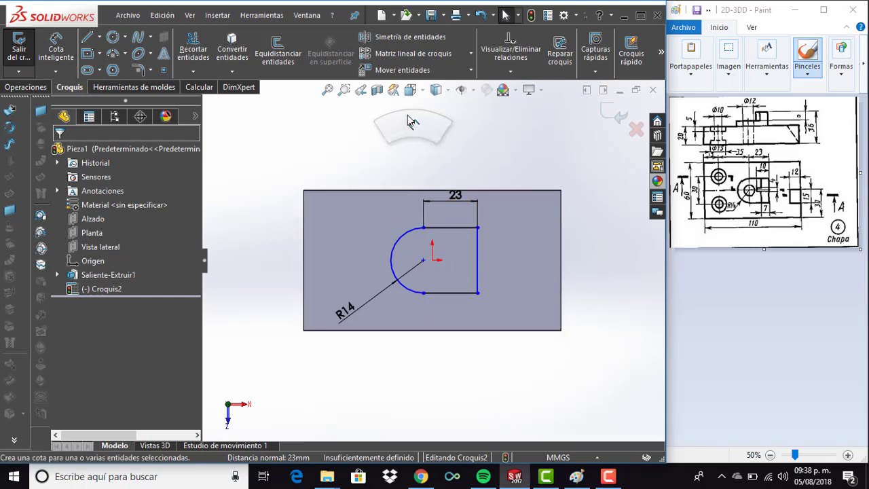
# Dimension the arc centre 50 mm from the plate's left edge.
pyautogui.moveTo(408, 209); pyautogui.dragTo(407, 115, button='right')
pyautogui.click(423, 260)
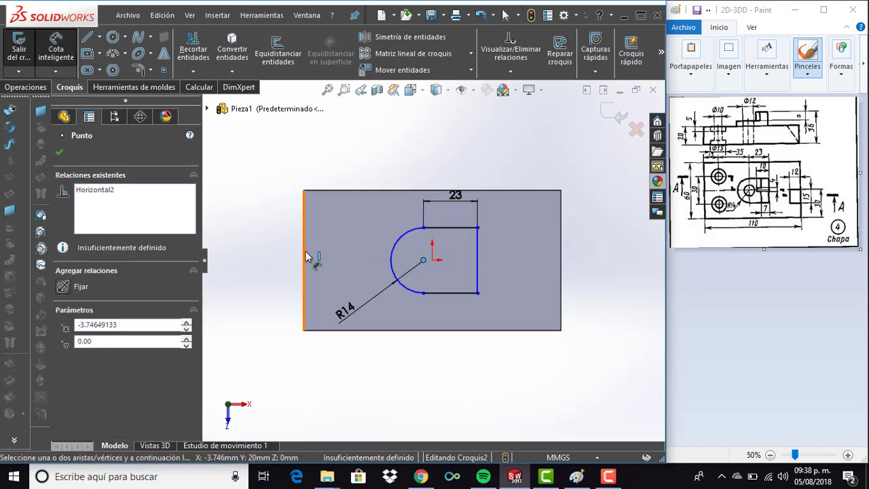
pyautogui.click(304, 255)
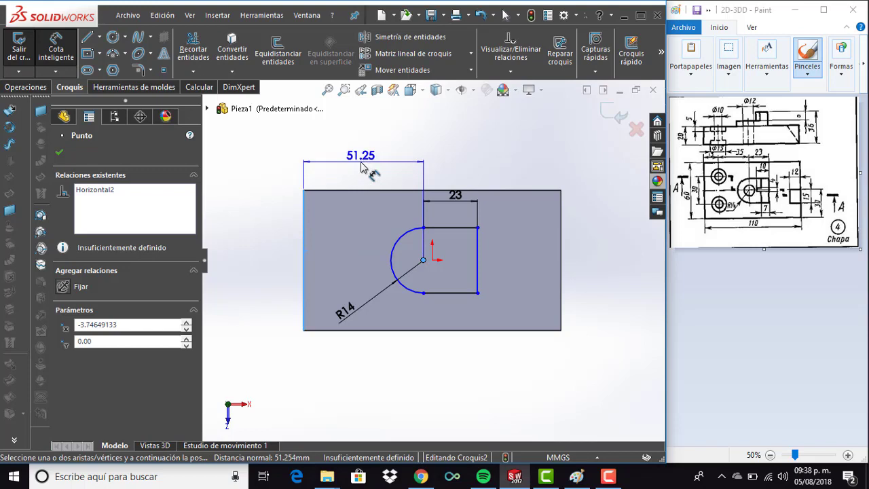
pyautogui.click(362, 167)
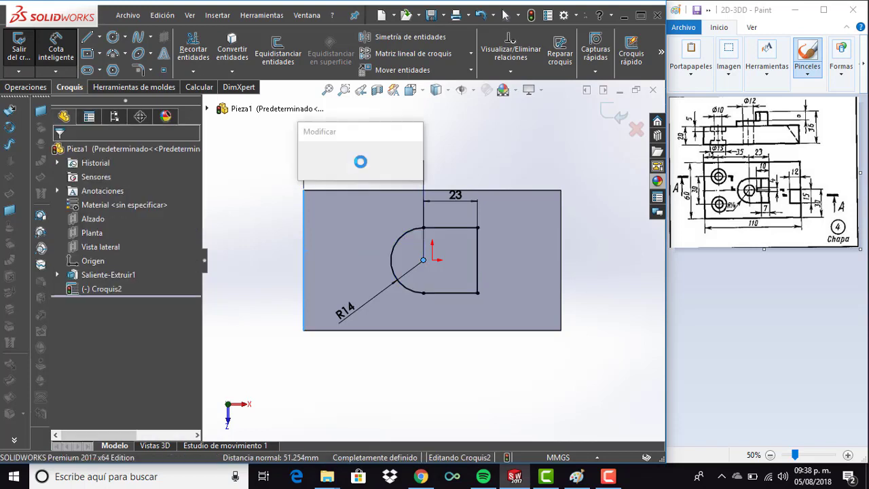
pyautogui.write('50')
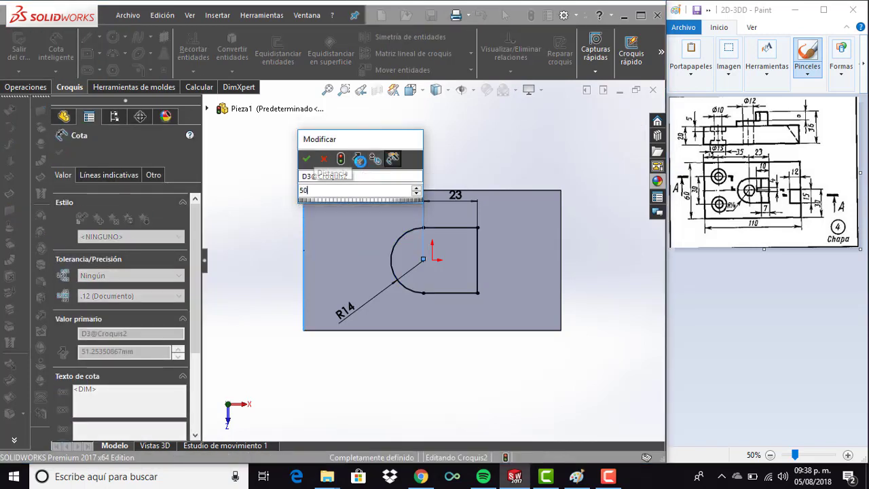
pyautogui.press('Return')
pyautogui.press('Escape')
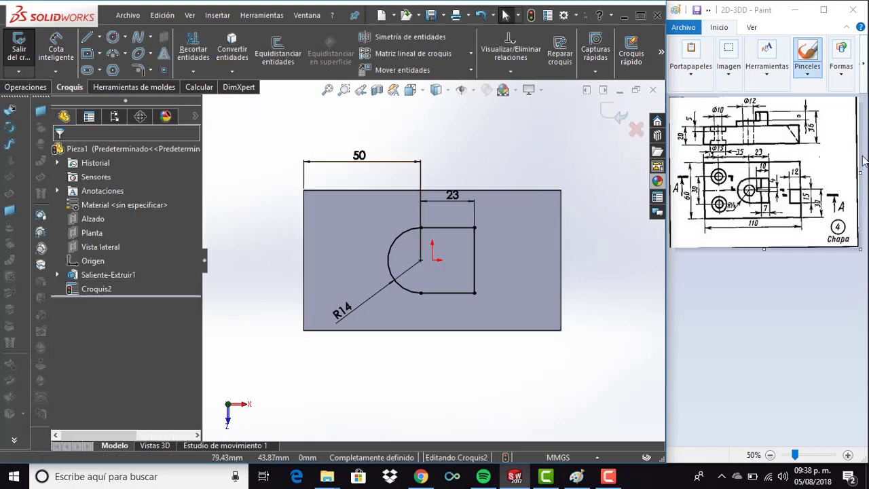
# Check the reference drawing window, then return to the sketch.
pyautogui.keyDown('ctrl'); pyautogui.scroll(1, 744, 190); pyautogui.keyUp('ctrl')
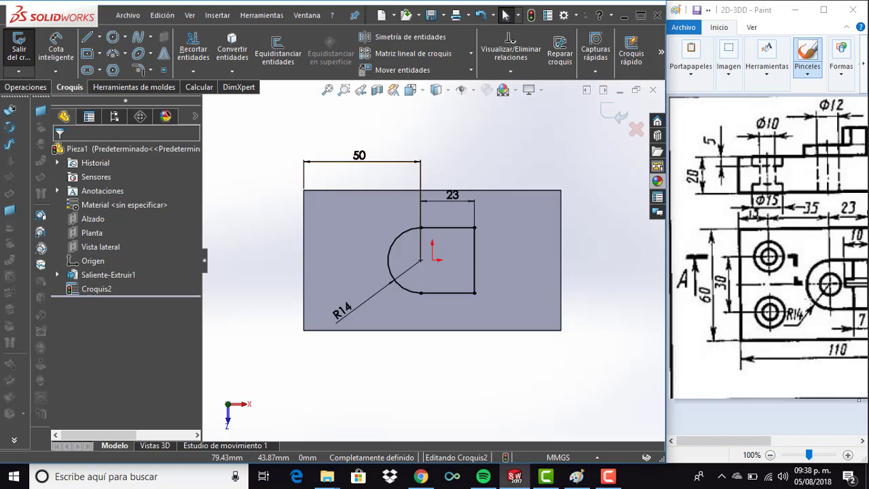
pyautogui.hscroll(1, 810, 294)
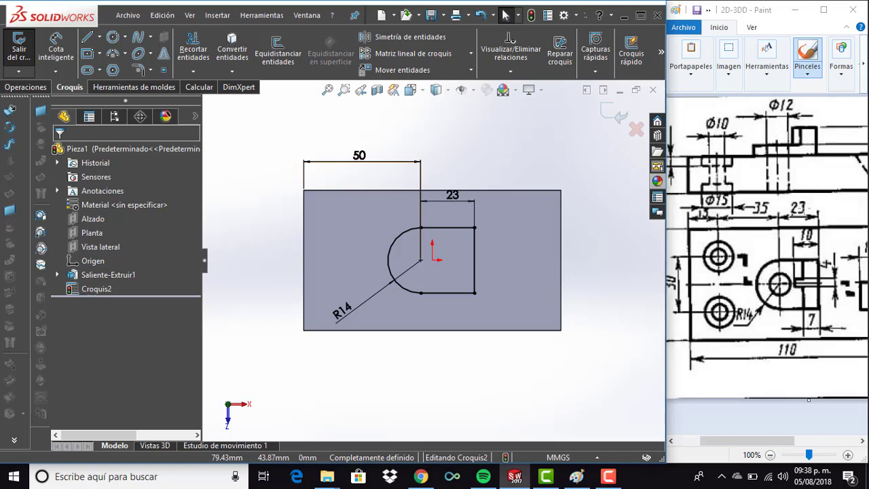
pyautogui.scroll(-2, 431, 231)
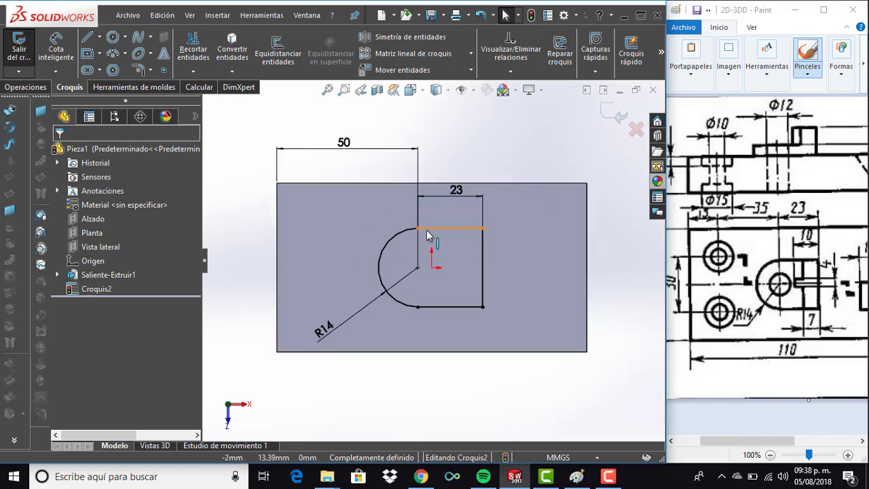
pyautogui.scroll(2, 428, 235)
pyautogui.scroll(1, 464, 182)
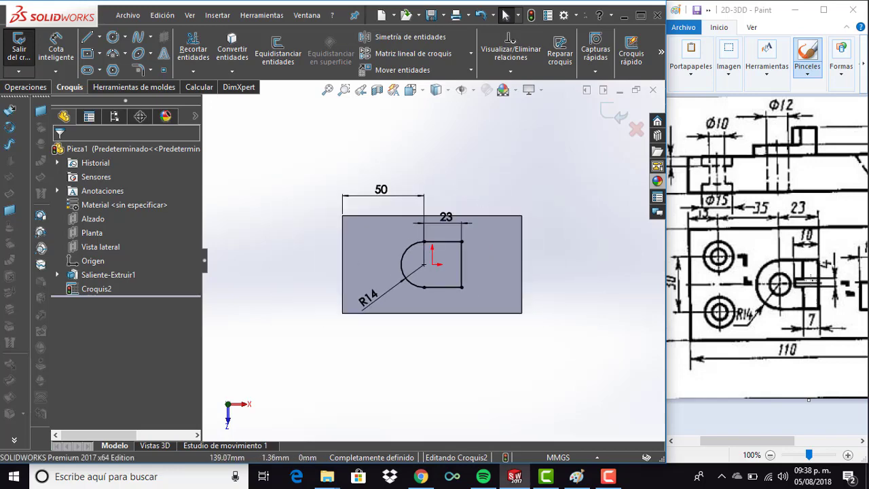
pyautogui.click(760, 239)
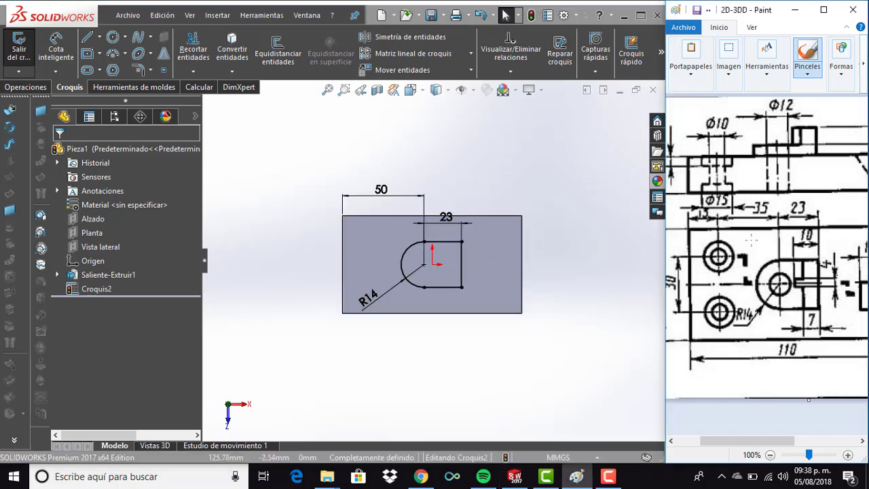
pyautogui.keyDown('ctrl'); pyautogui.scroll(-1, 752, 239); pyautogui.keyUp('ctrl')
pyautogui.click(389, 168)
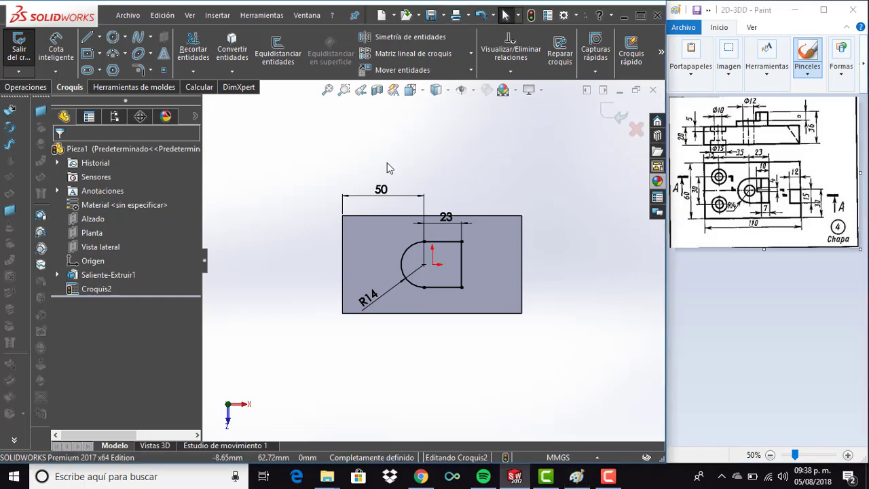
# Draw the notch outline with connected lines from the profile's top edge to its bottom edge.
pyautogui.press('c')
pyautogui.press('Escape')
pyautogui.press('l')
pyautogui.scroll(-3, 448, 239)
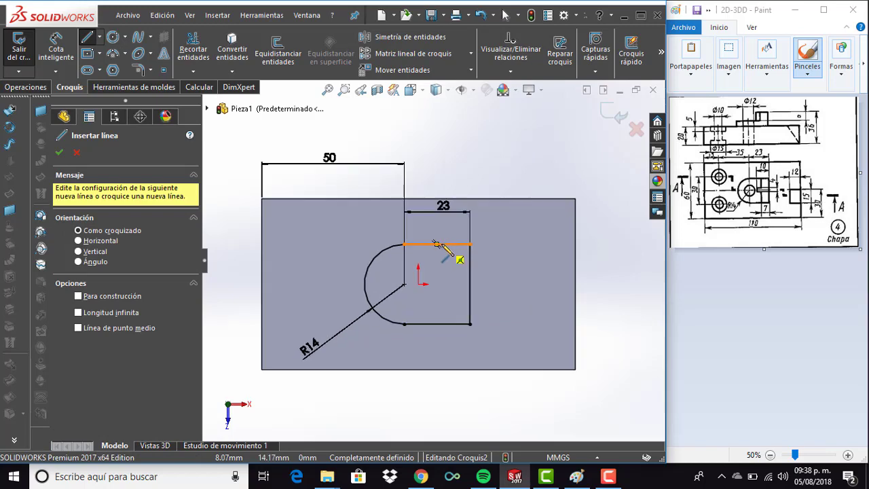
pyautogui.click(447, 244)
pyautogui.click(447, 272)
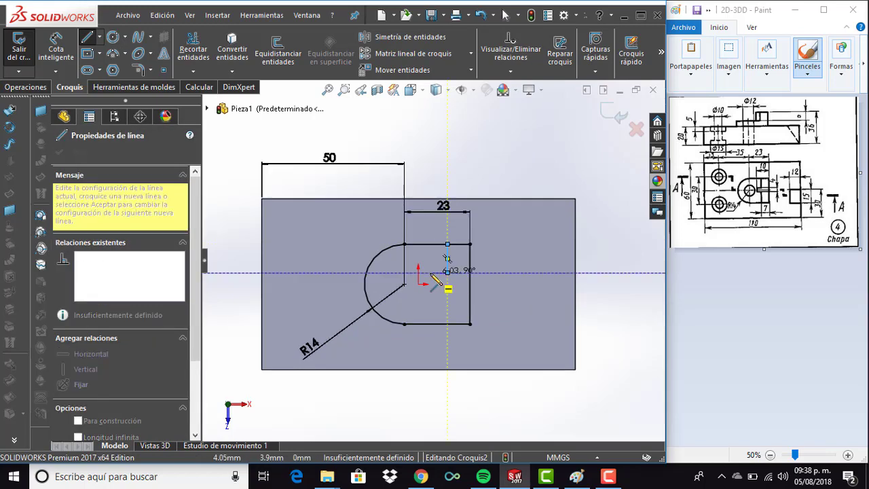
pyautogui.click(430, 294)
pyautogui.click(447, 294)
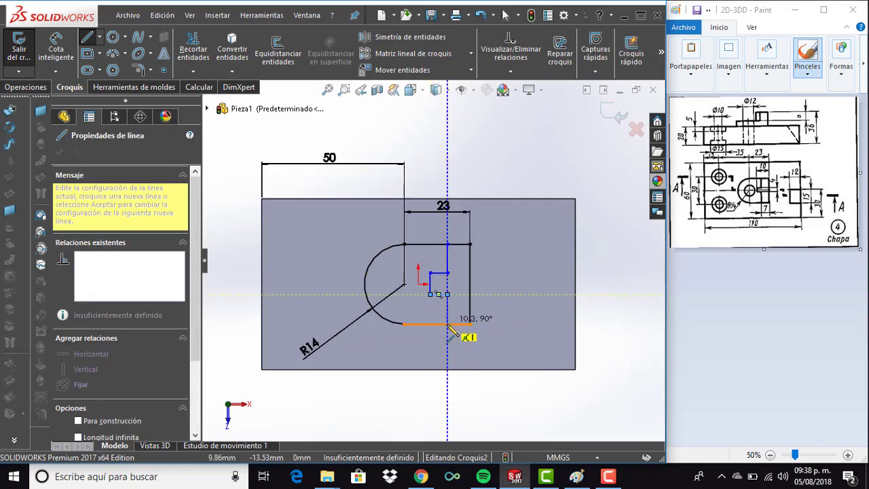
pyautogui.doubleClick(447, 324)
pyautogui.press('Escape')
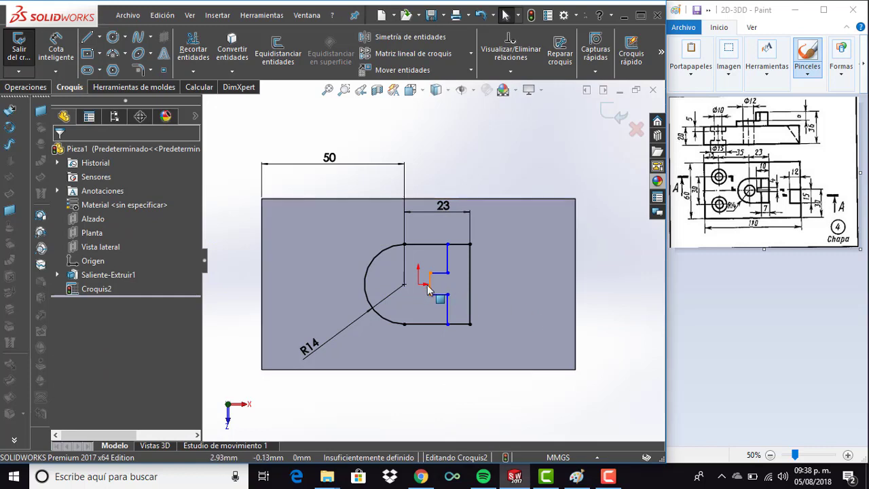
# Make the notch line's midpoint horizontal with the origin.
pyautogui.click(431, 286)
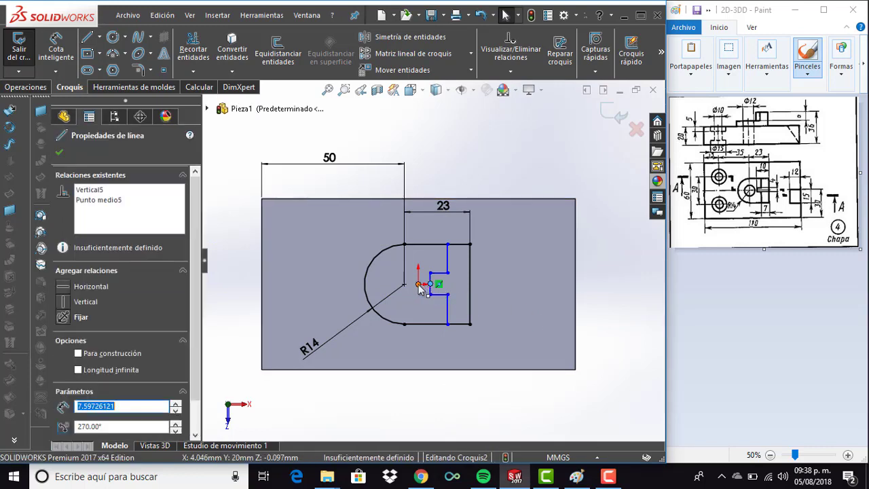
pyautogui.click(429, 283)
pyautogui.keyDown('ctrl'); pyautogui.click(418, 283); pyautogui.keyUp('ctrl')
pyautogui.click(455, 228)
pyautogui.click(617, 384)
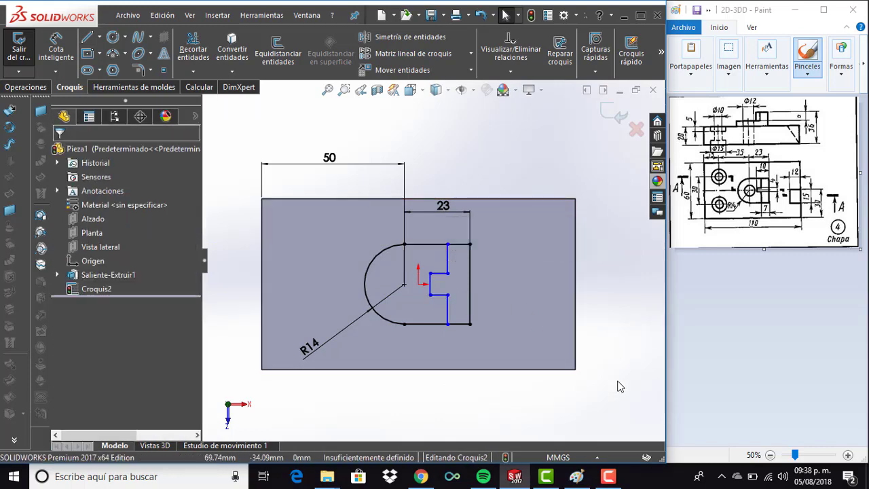
# Dimension the notch depth as 10 mm.
pyautogui.click(470, 252)
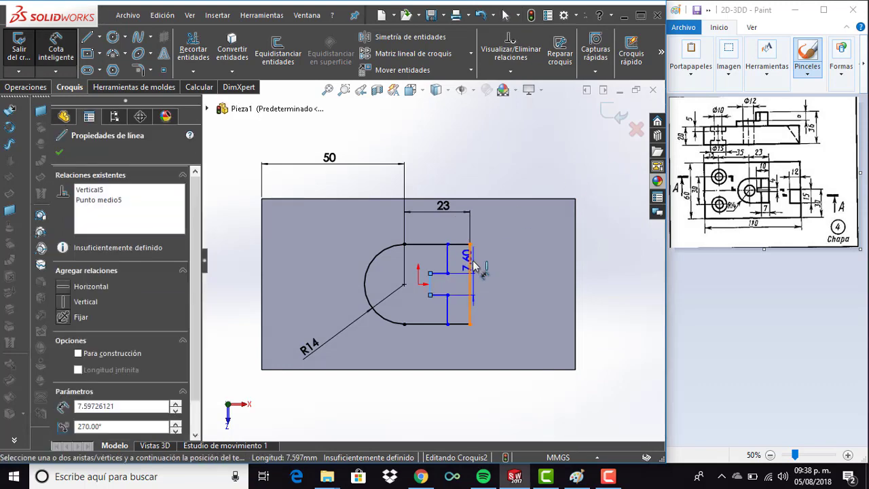
pyautogui.click(429, 283)
pyautogui.scroll(2, 460, 214)
pyautogui.click(455, 233)
pyautogui.write('10')
pyautogui.press('Return')
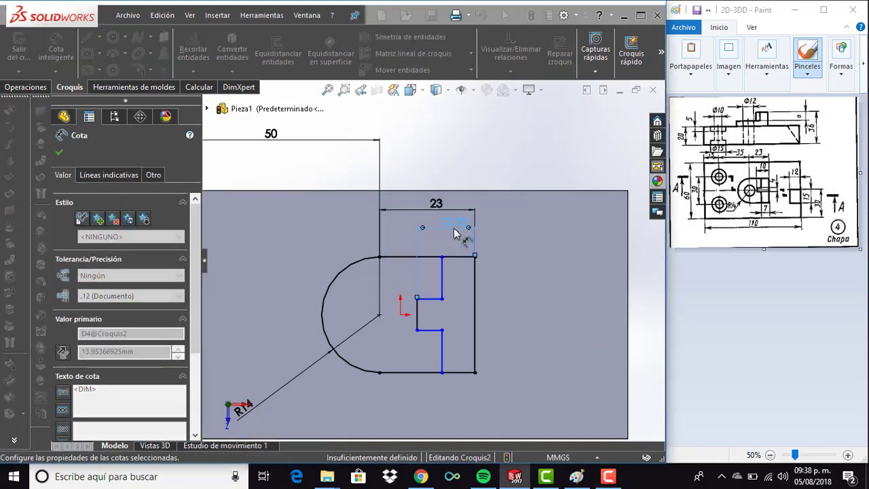
pyautogui.click(464, 248)
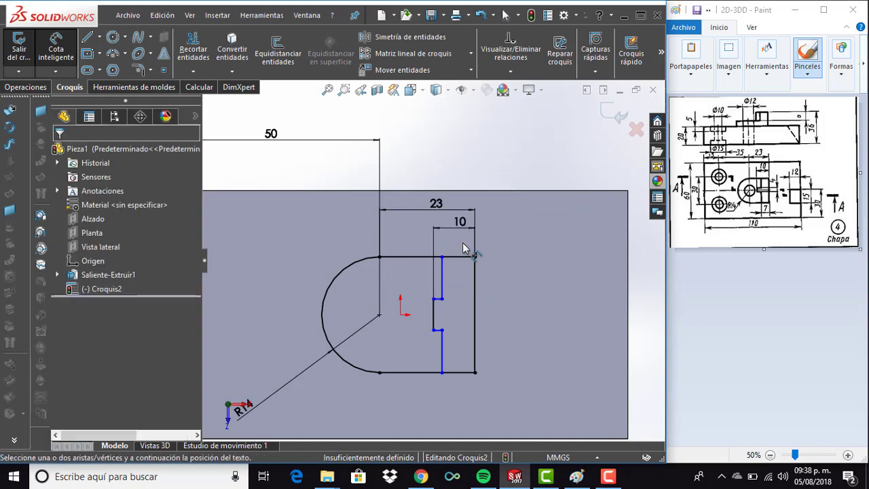
# Set the bottom offset to 7 mm and align the two notch points vertically.
pyautogui.click(442, 373)
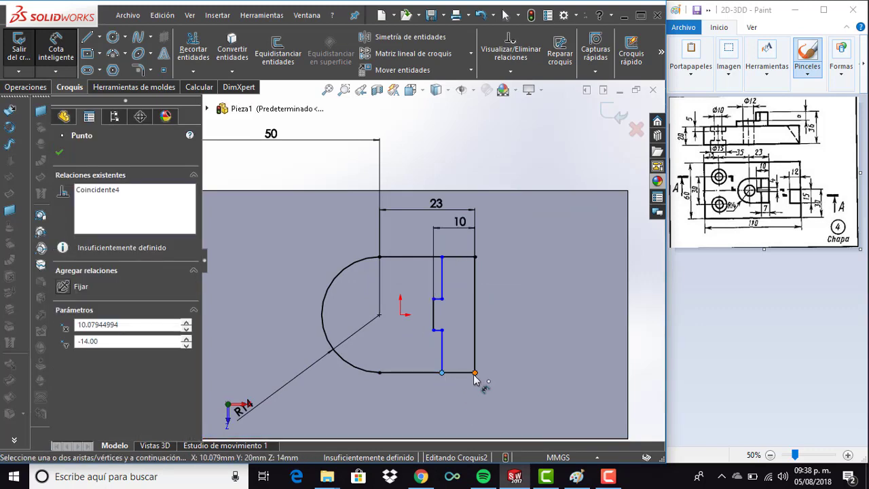
pyautogui.click(475, 372)
pyautogui.click(468, 393)
pyautogui.write('7.00mm')
pyautogui.press('Return')
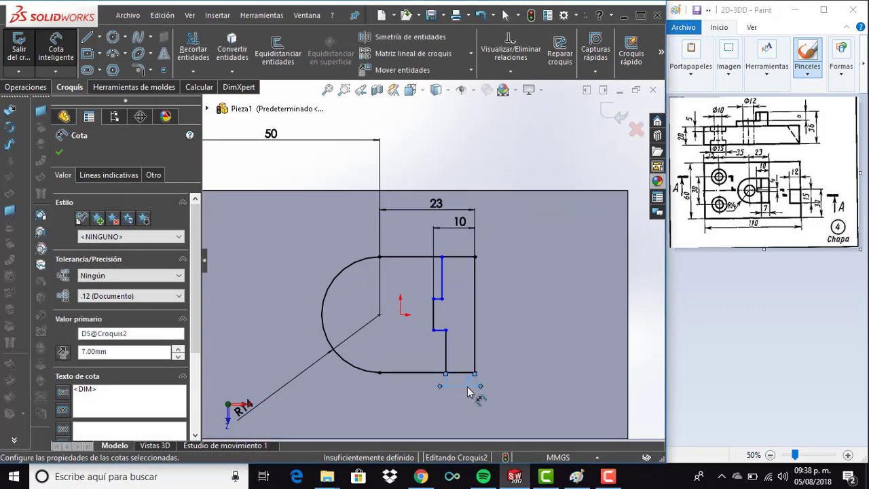
pyautogui.press('Escape')
pyautogui.click(445, 329)
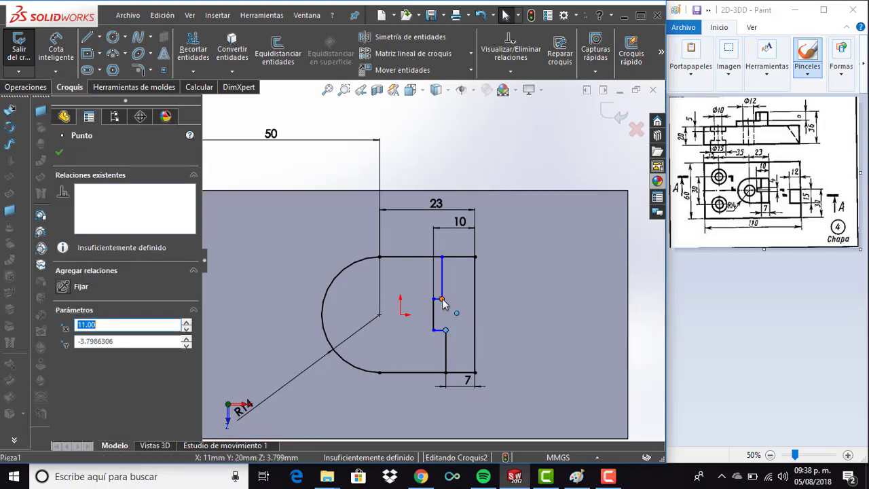
pyautogui.keyDown('ctrl'); pyautogui.click(442, 298); pyautogui.keyUp('ctrl')
pyautogui.click(498, 242)
pyautogui.click(516, 173)
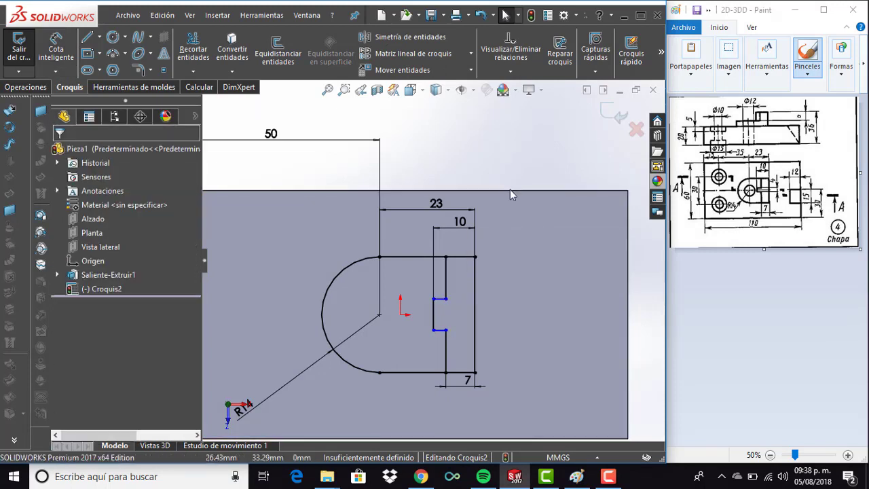
# Dimension the short vertical notch opening as 4 mm.
pyautogui.moveTo(510, 189); pyautogui.dragTo(514, 125, button='right')
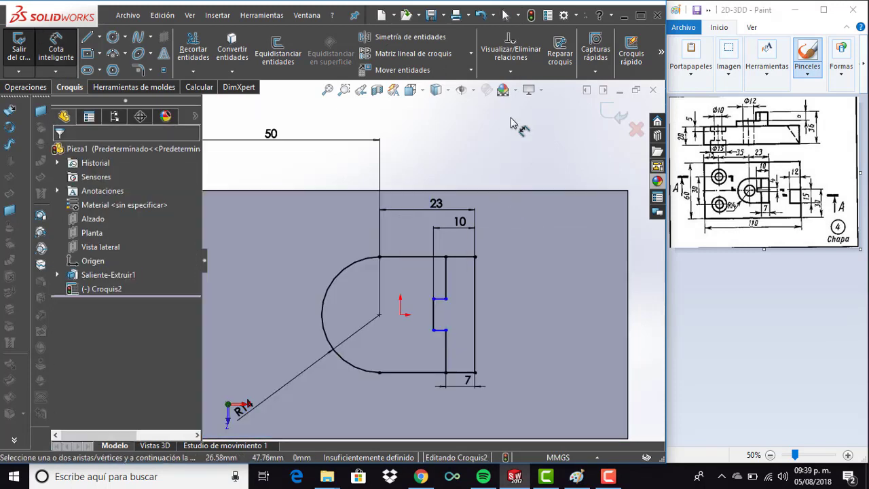
pyautogui.click(433, 314)
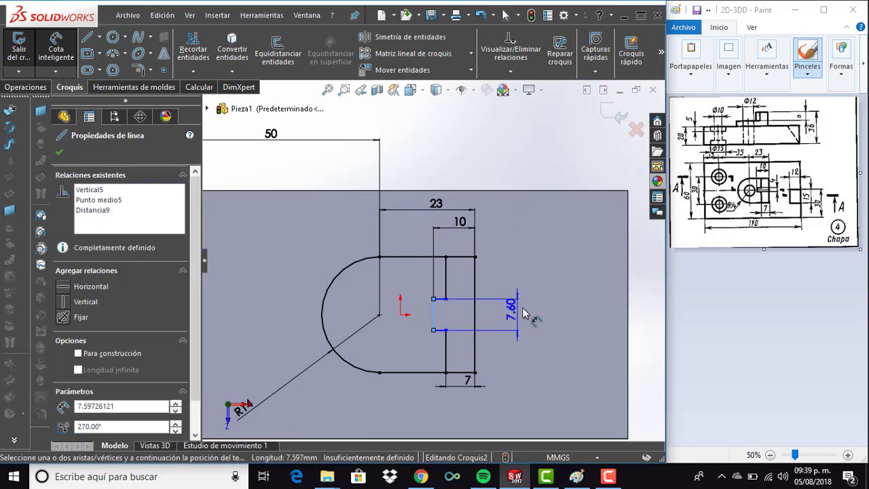
pyautogui.click(523, 310)
pyautogui.write('4')
pyautogui.press('Return')
pyautogui.press('Escape')
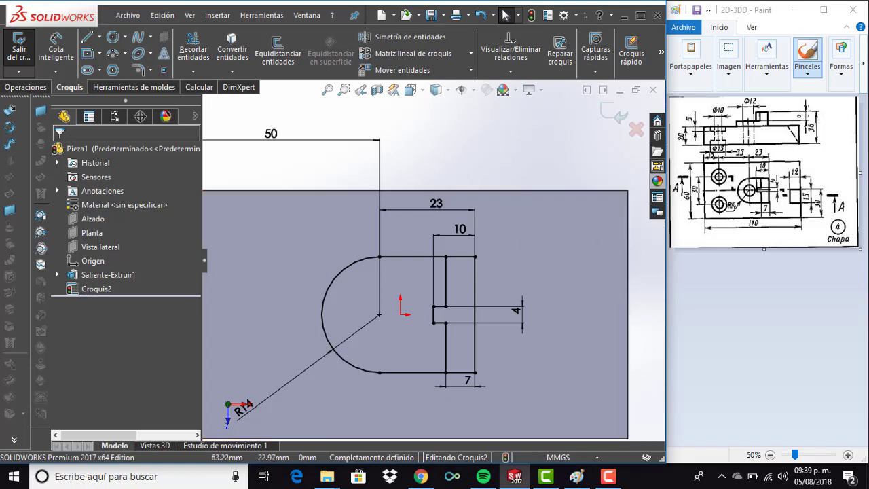
pyautogui.keyDown('ctrl'); pyautogui.scroll(1, 808, 109); pyautogui.keyUp('ctrl')
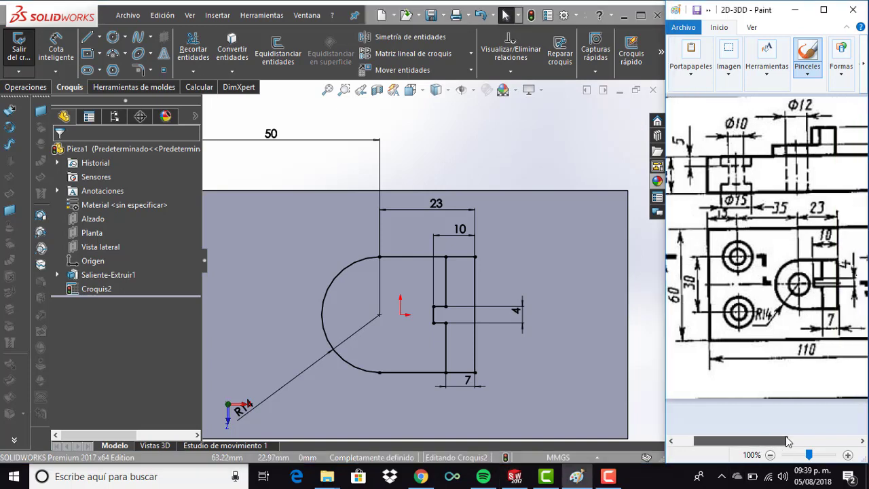
pyautogui.moveTo(756, 440); pyautogui.dragTo(810, 440)
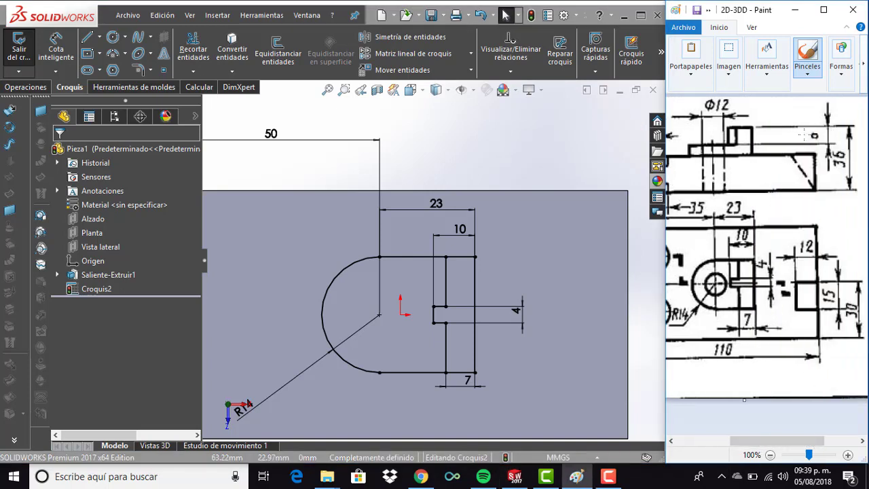
pyautogui.keyDown('ctrl'); pyautogui.scroll(1, 821, 134); pyautogui.keyUp('ctrl')
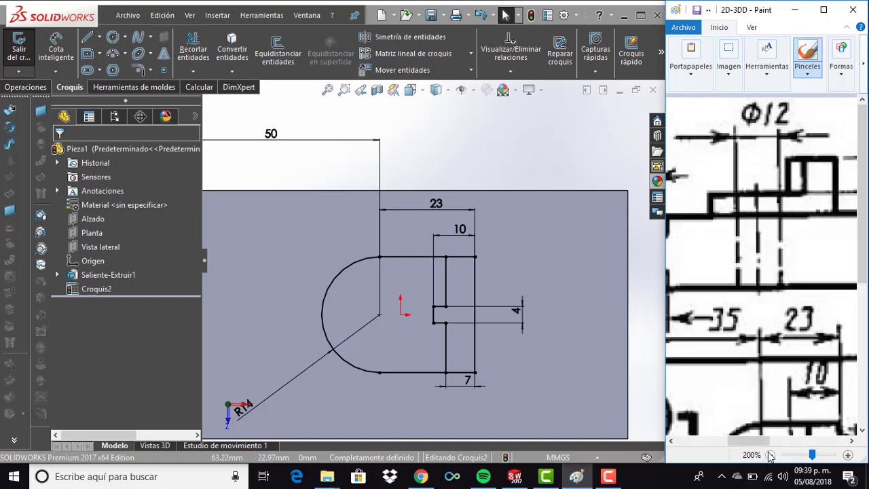
pyautogui.moveTo(763, 445); pyautogui.dragTo(782, 446)
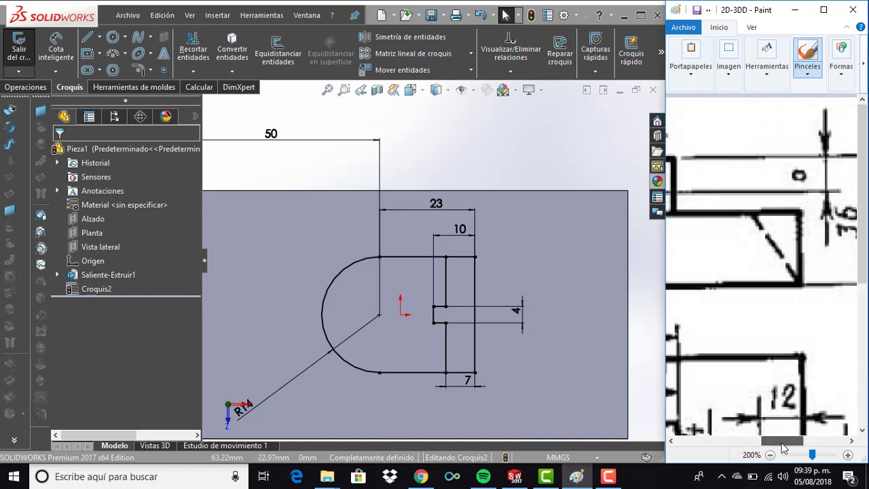
pyautogui.keyDown('ctrl'); pyautogui.scroll(-2, 779, 282); pyautogui.keyUp('ctrl')
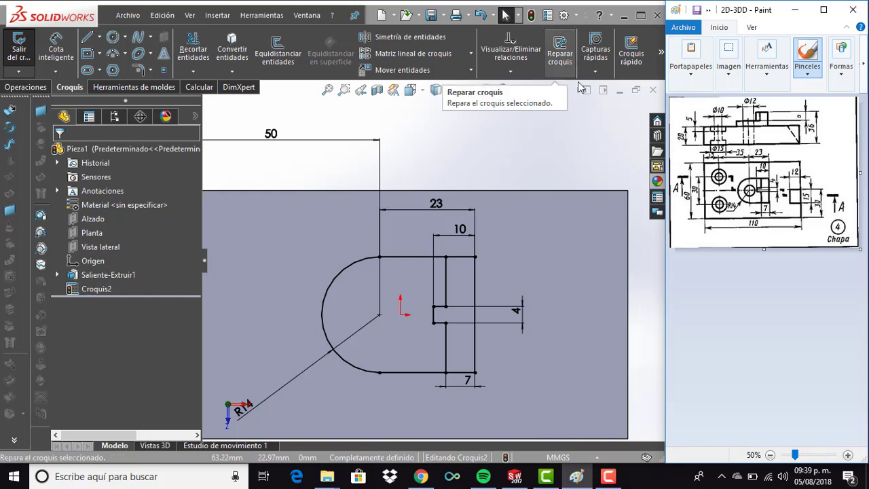
# From a tilted 3D view, start Extruir saliente/base on Croquis2 with 20 mm depth proposed.
pyautogui.click(516, 140)
pyautogui.press('f')
pyautogui.moveTo(366, 397)
pyautogui.mouseDown(button='middle')
pyautogui.moveTo(360, 330)
pyautogui.moveTo(397, 300)
pyautogui.mouseUp(button='middle')
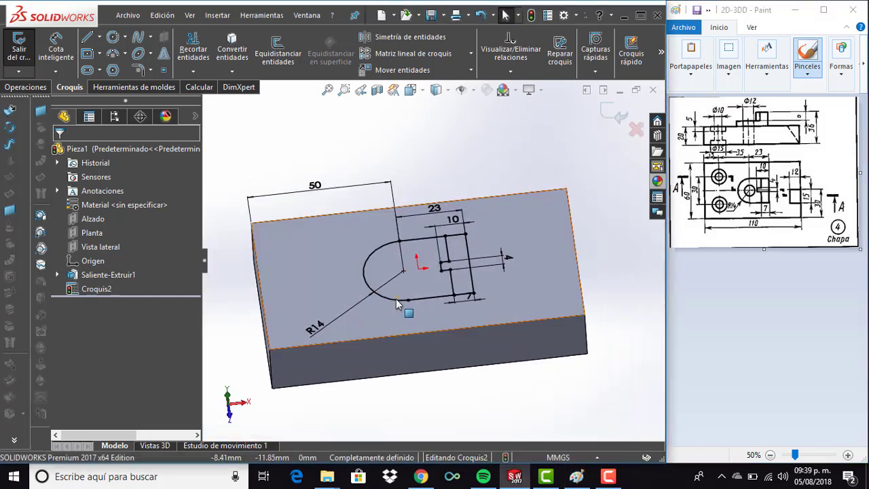
pyautogui.scroll(-3, 397, 301)
pyautogui.click(35, 87)
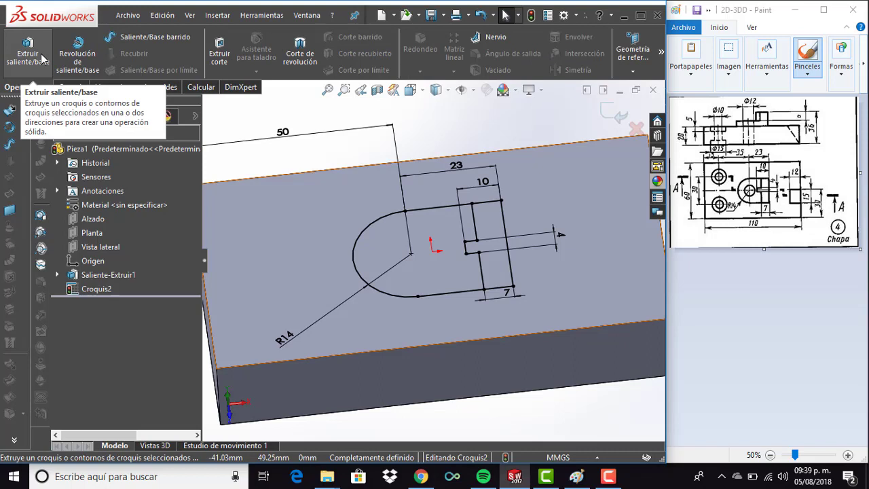
pyautogui.click(28, 53)
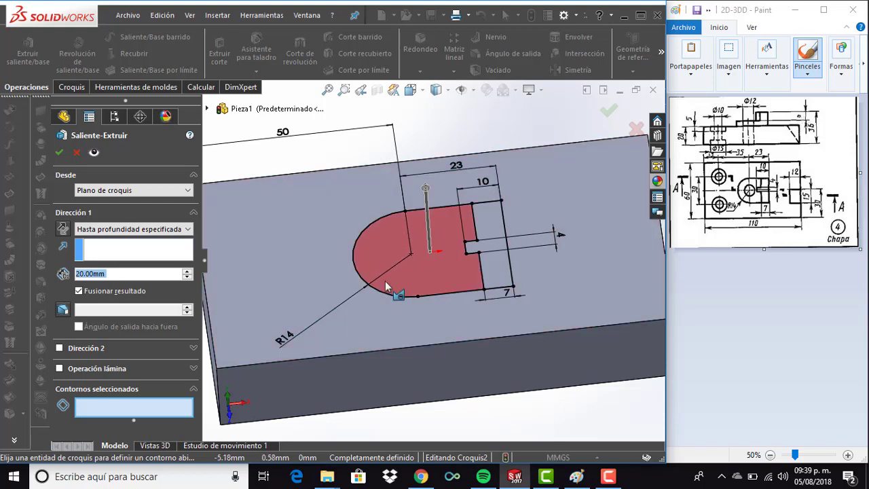
# Cancel the extrusion and launch Notepad through a BLOC search, moving it aside.
pyautogui.press('Escape')
pyautogui.press('super')
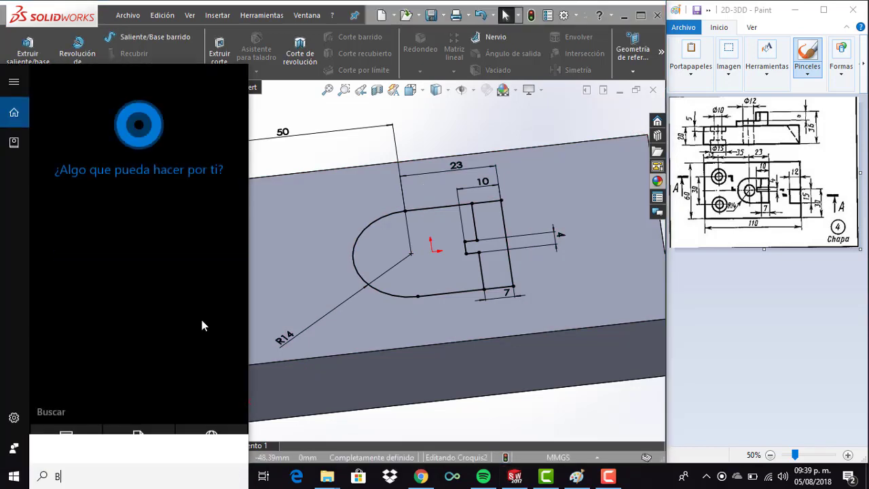
pyautogui.write('BLOC')
pyautogui.press('Return')
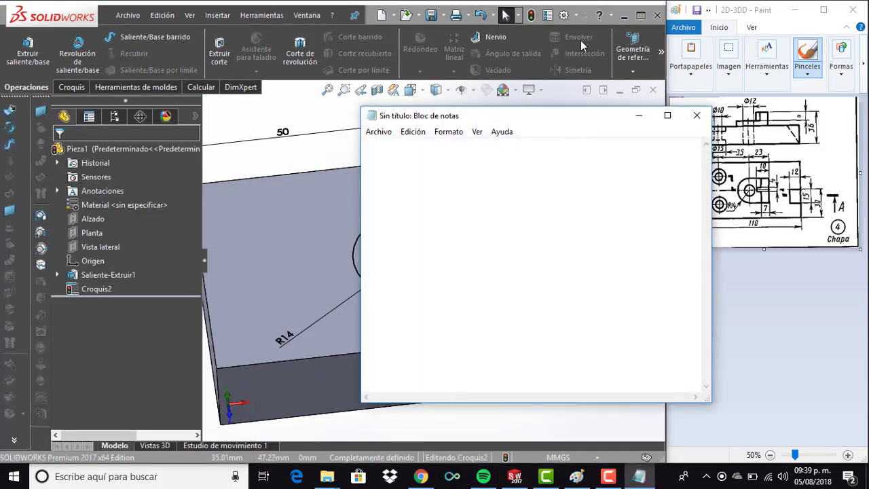
pyautogui.moveTo(549, 123); pyautogui.dragTo(319, 117)
pyautogui.write('nO SE')
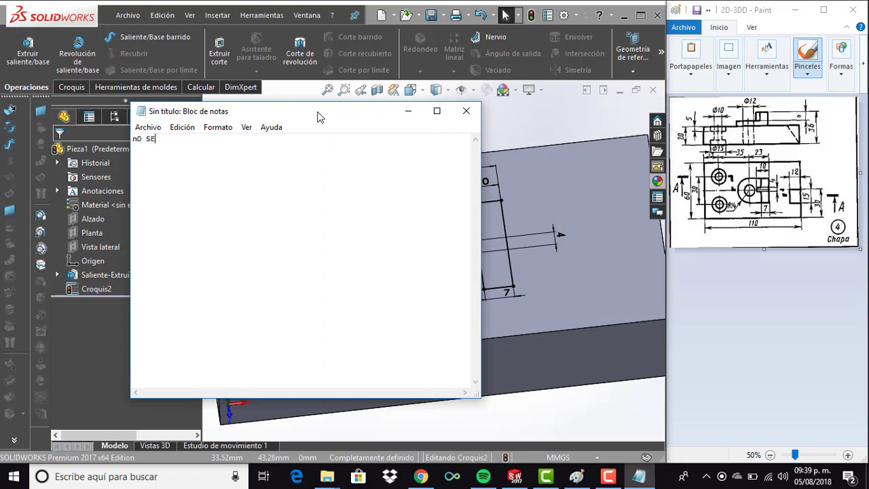
# Type a note saying the 2D plan doesn't show the upper extrusion's distance.
pyautogui.write('A')
pyautogui.press('BackSpace')
pyautogui.press('BackSpace')
pyautogui.press('BackSpace')
pyautogui.write('la que tal.')
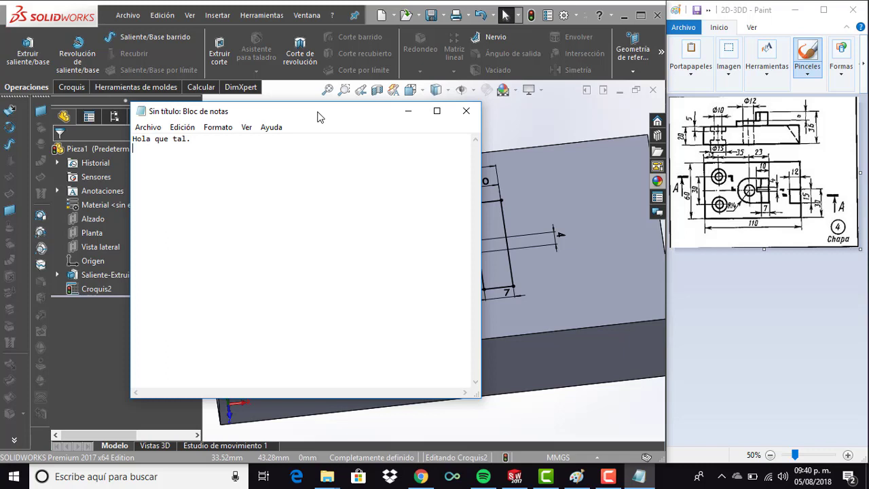
pyautogui.write(' plano 2d, no se alca')
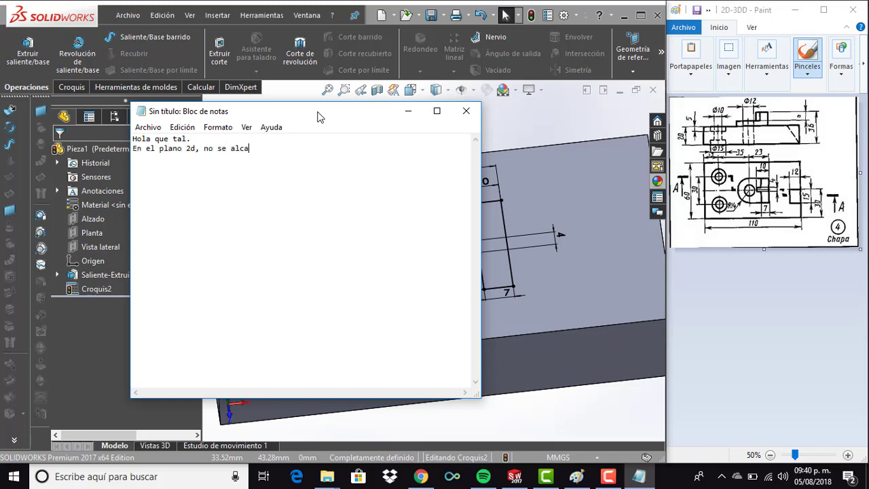
pyautogui.write('nza a apreciar l')
pyautogui.write('a distancia de  la')
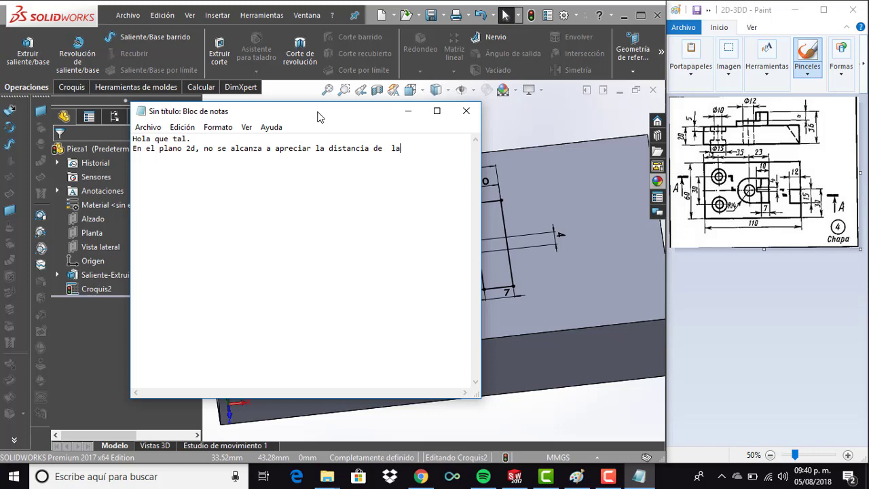
pyautogui.write(' extrusión supe')
pyautogui.write('rior')
pyautogui.press('Return')
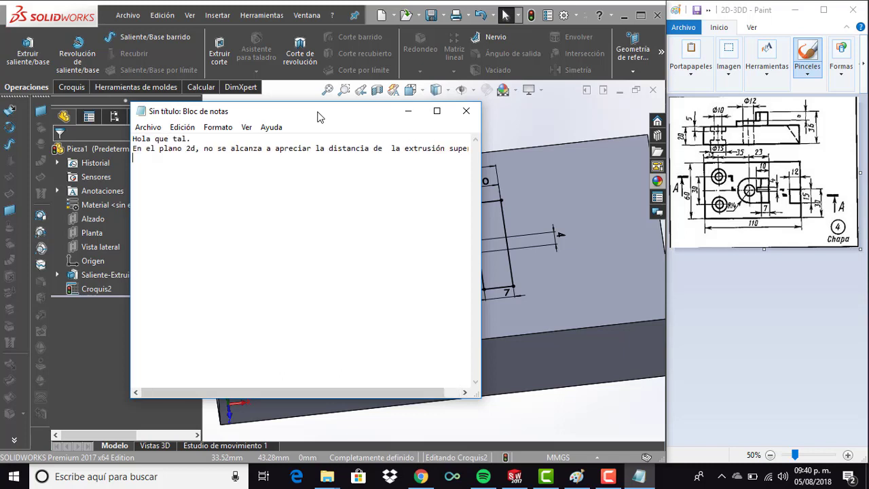
pyautogui.write('porlo t')
pyautogui.write('anto colocaré una')
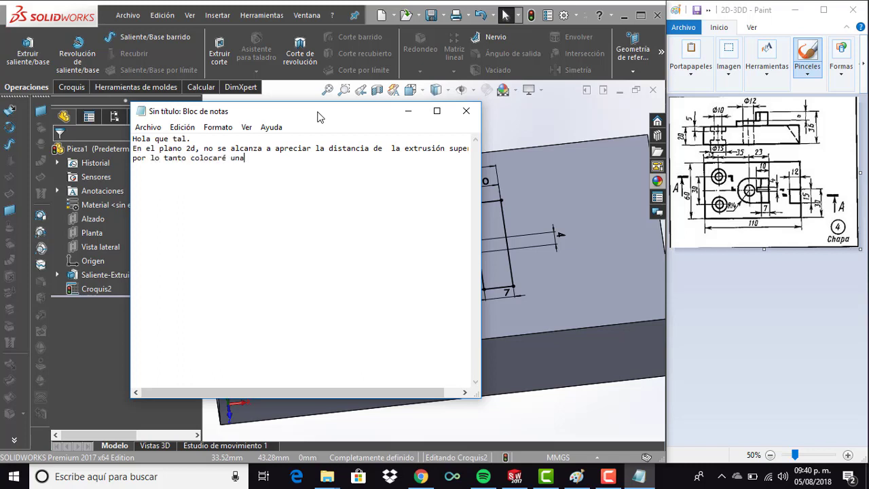
pyautogui.write(' dim de')
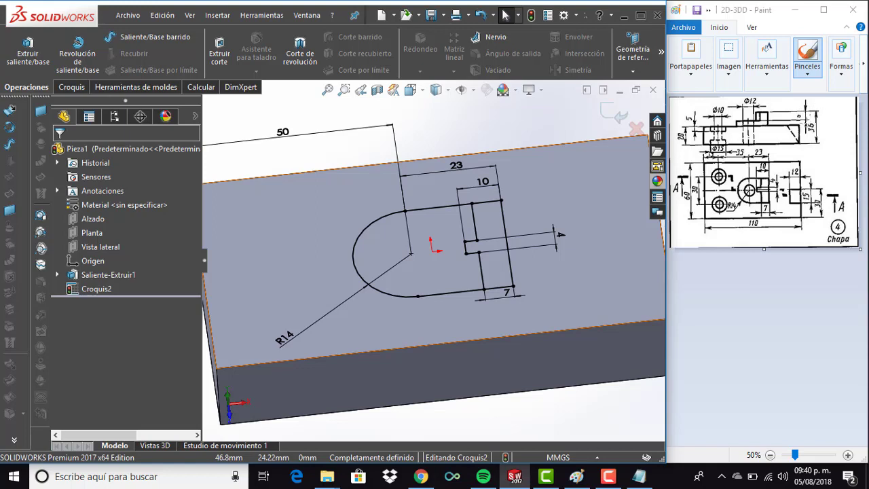
# Preview an 11 mm boss extrusion of the rounded and small right Croquis2 regions, then bring up Notepad.
pyautogui.press('f')
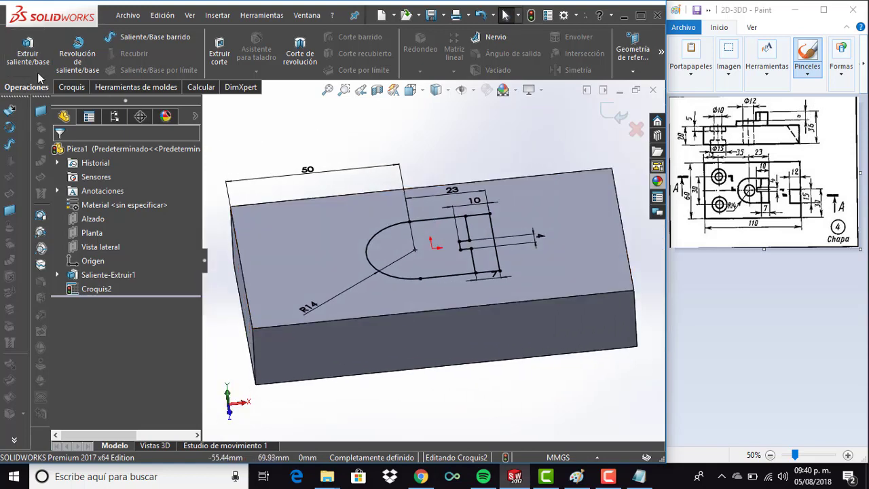
pyautogui.click(38, 74)
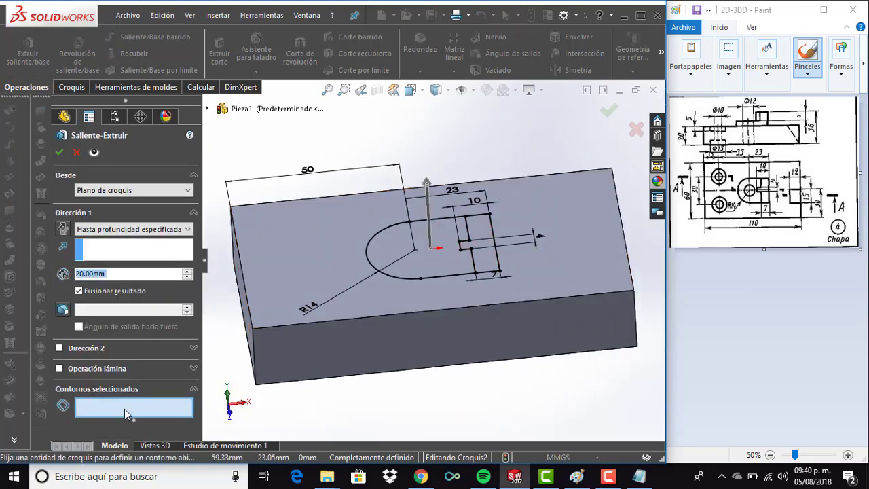
pyautogui.click(414, 268)
pyautogui.scroll(-2, 475, 257)
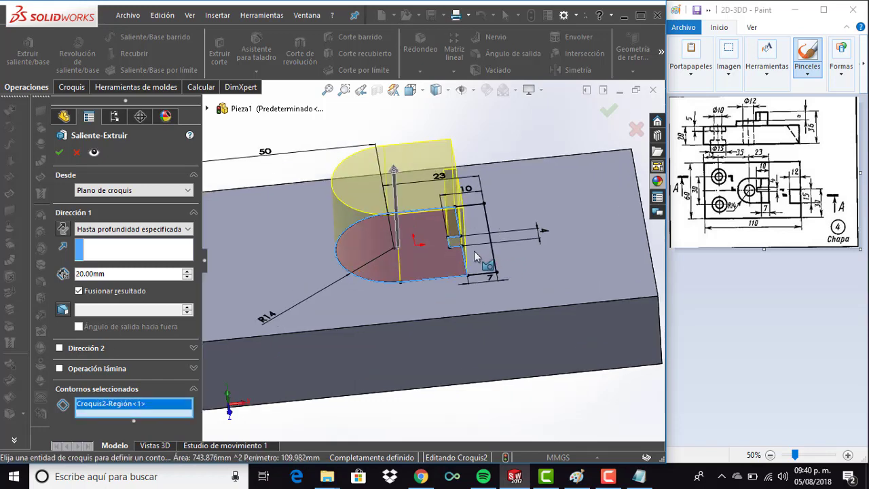
pyautogui.click(475, 257)
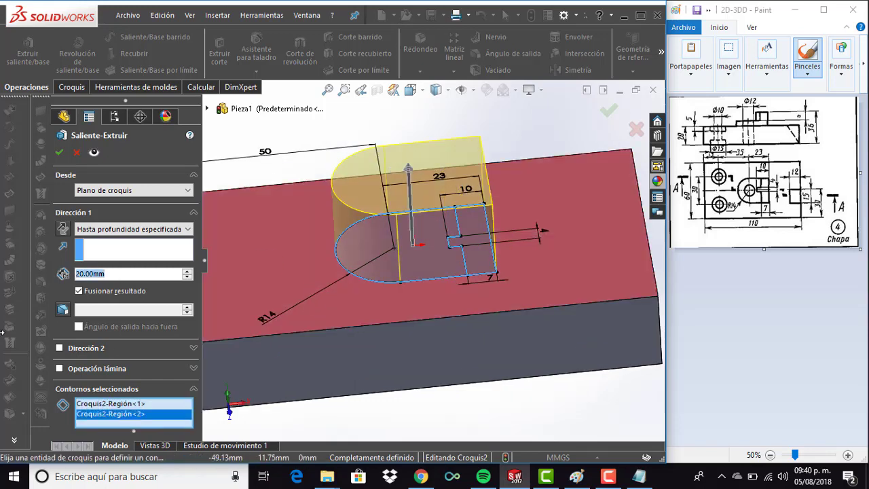
pyautogui.write('11')
pyautogui.press('Return')
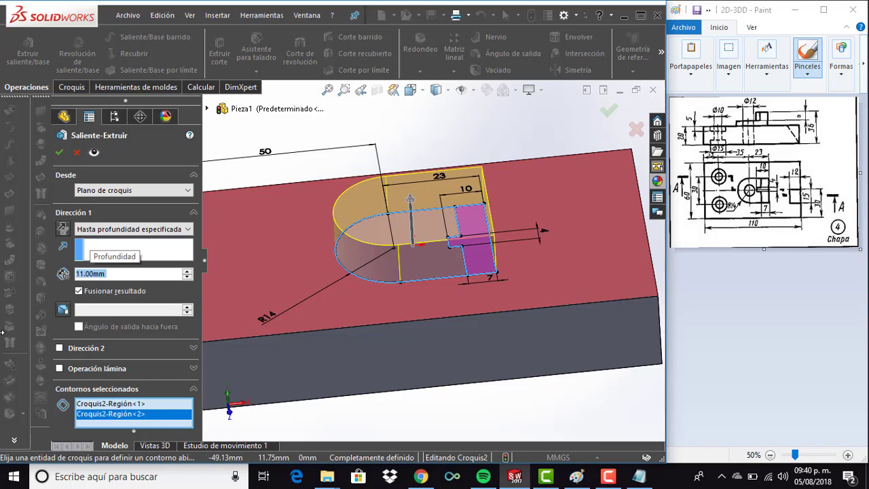
pyautogui.click(638, 476)
pyautogui.write('Por lo t')
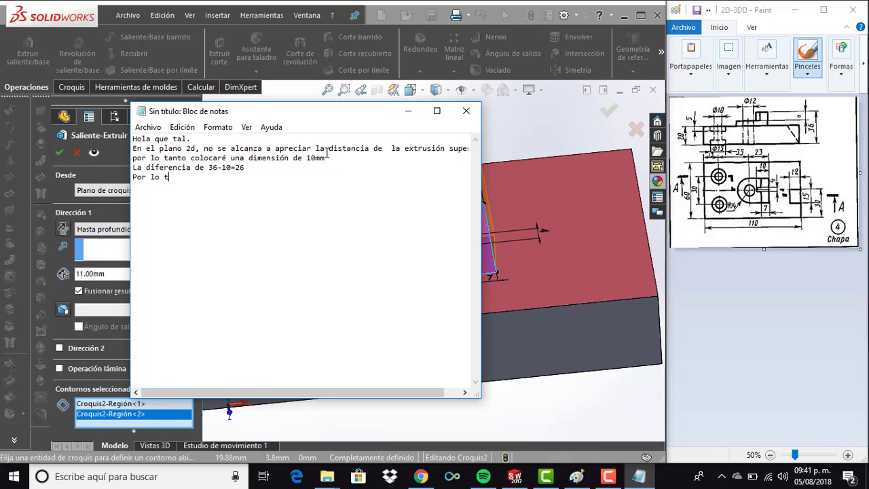
# Complete the Notepad conclusion line so it reads 'Por lo tanto 36-20= 6'.
pyautogui.write('anto 36-')
pyautogui.write('20= 6')
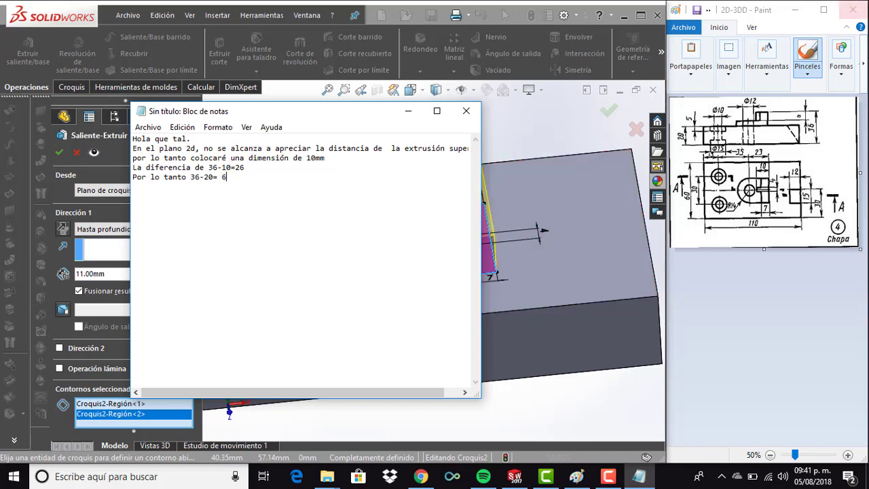
# Change the rounded boss extrusion depth to 6 mm and accept it.
pyautogui.click(408, 112)
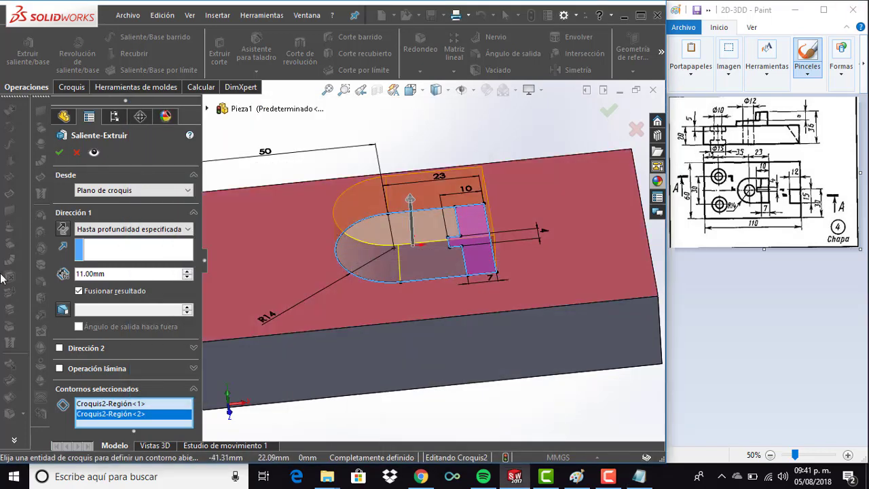
pyautogui.write('6')
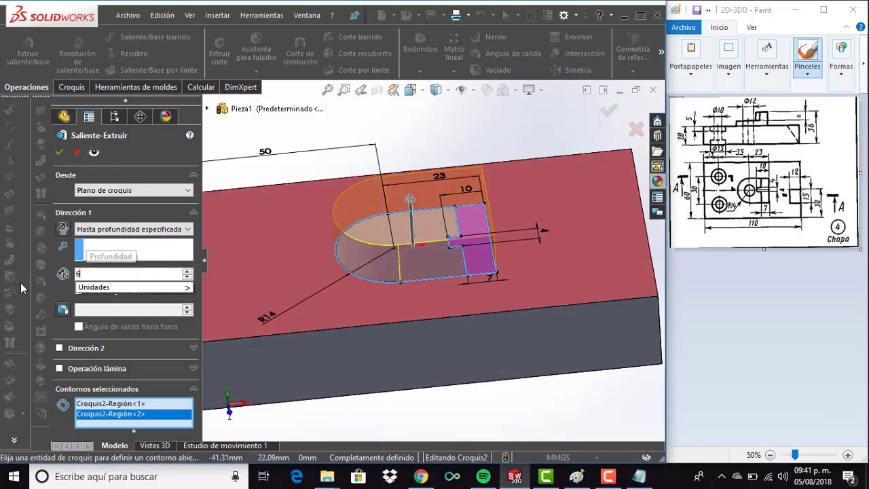
pyautogui.press('Return')
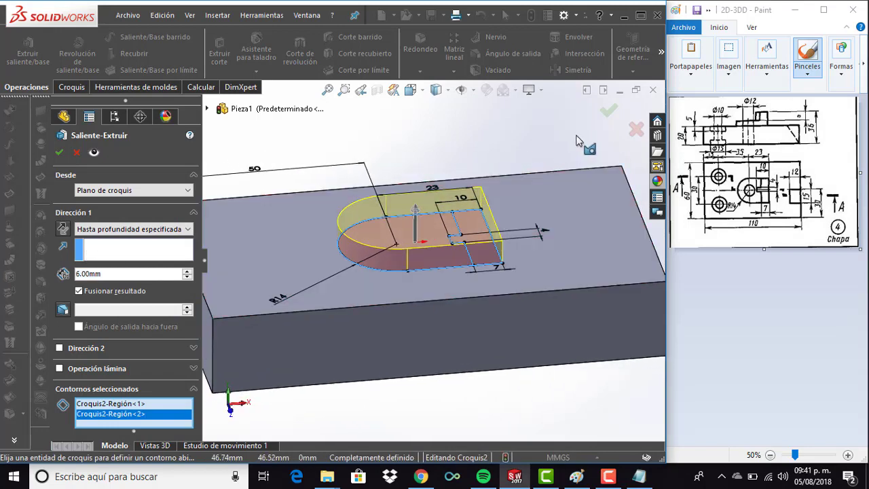
pyautogui.click(609, 110)
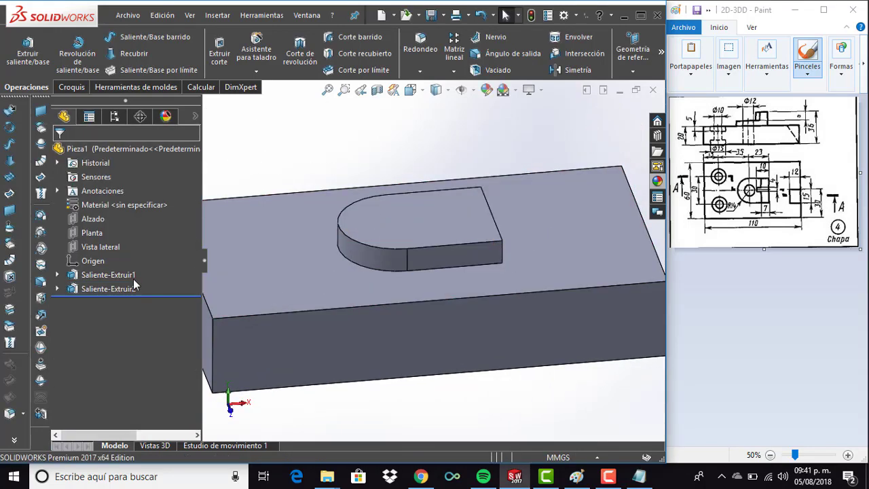
# Show Croquis2 again and start a new boss extrusion from it, removing the full outline from the profile.
pyautogui.click(57, 288)
pyautogui.click(105, 303)
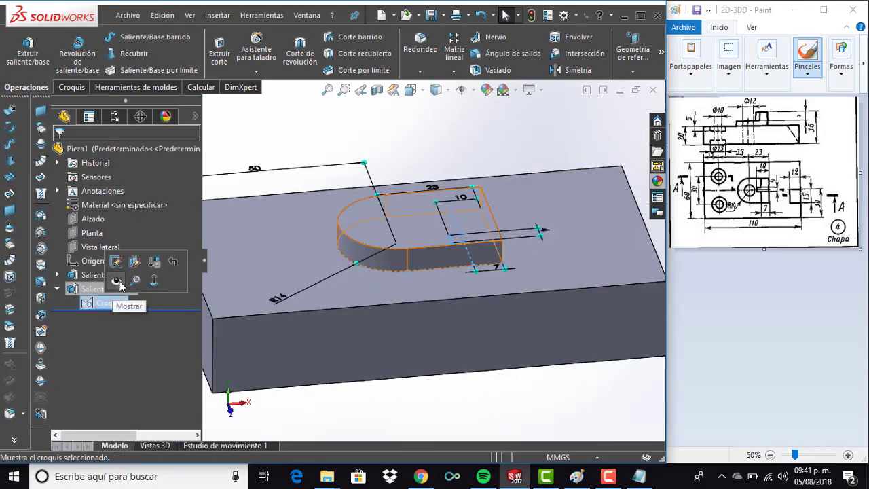
pyautogui.click(118, 281)
pyautogui.click(42, 53)
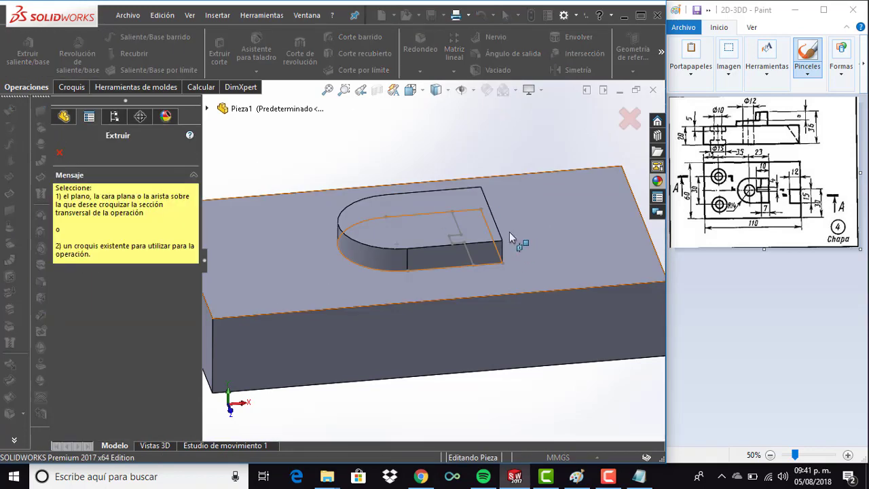
pyautogui.click(488, 221)
pyautogui.click(488, 221)
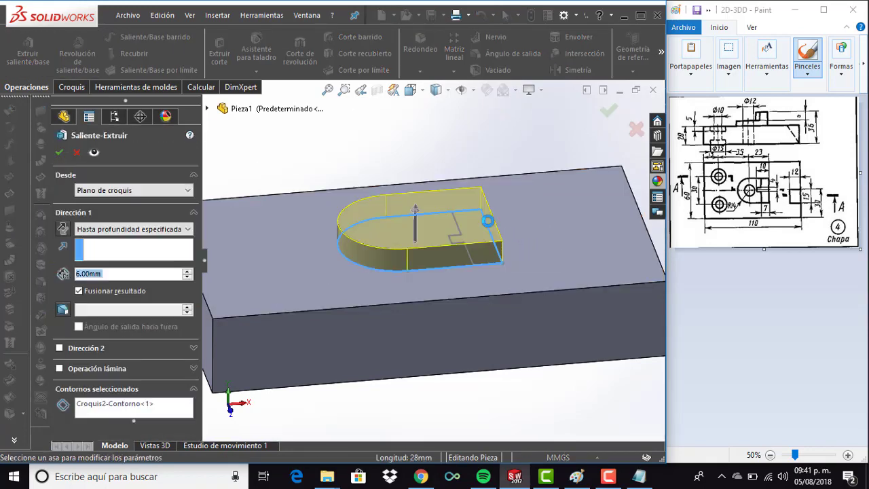
pyautogui.click(129, 405)
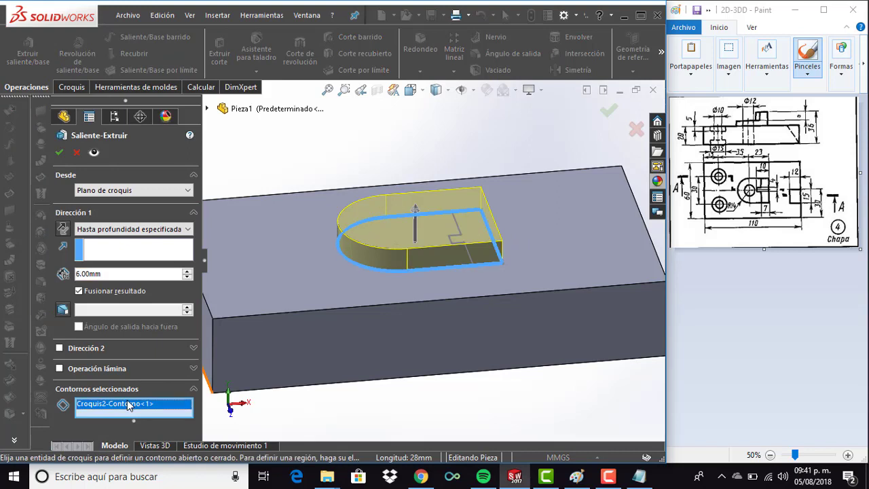
pyautogui.rightClick(129, 406)
pyautogui.click(146, 422)
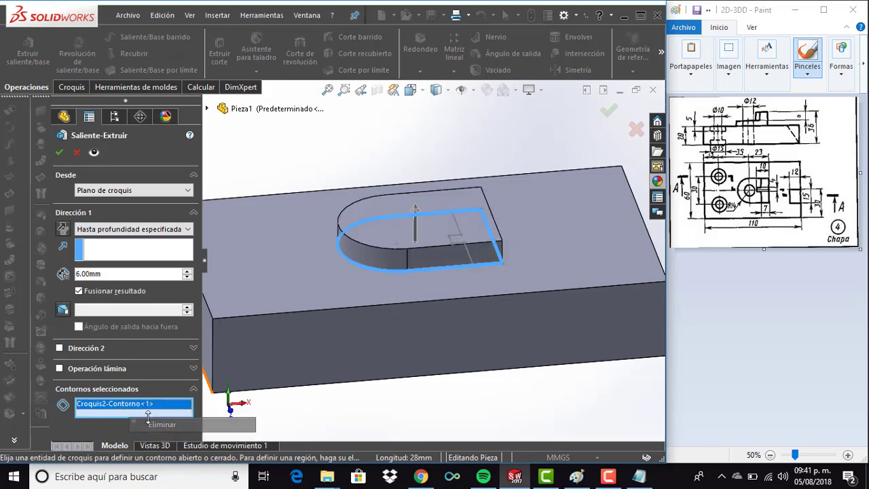
# Extrude only the rectangular tab region 16 mm high as a separate boss.
pyautogui.click(479, 231)
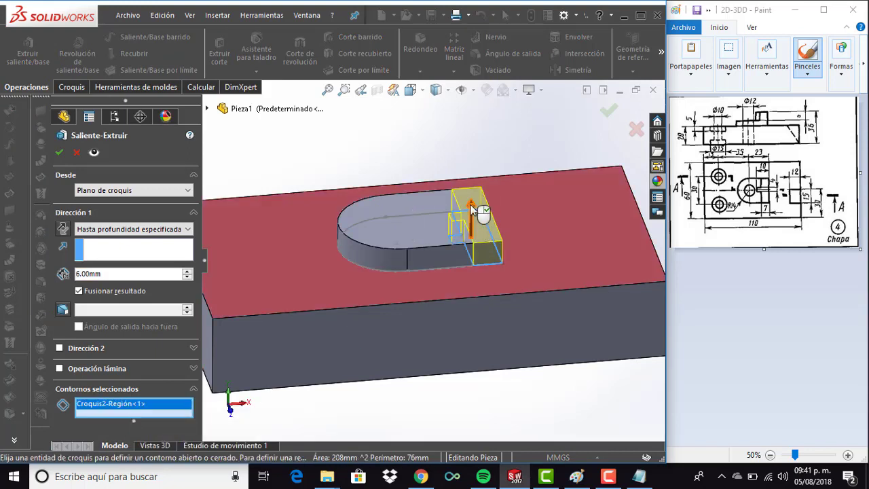
pyautogui.moveTo(468, 203); pyautogui.dragTo(478, 187)
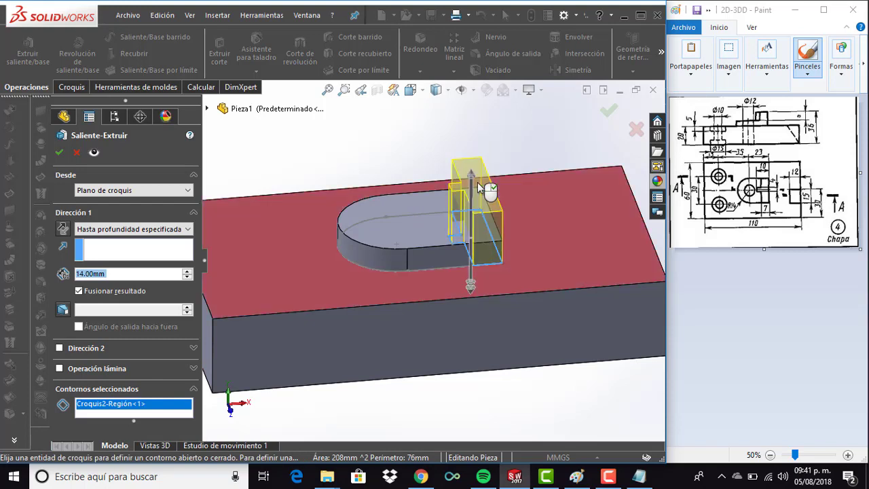
pyautogui.write('16')
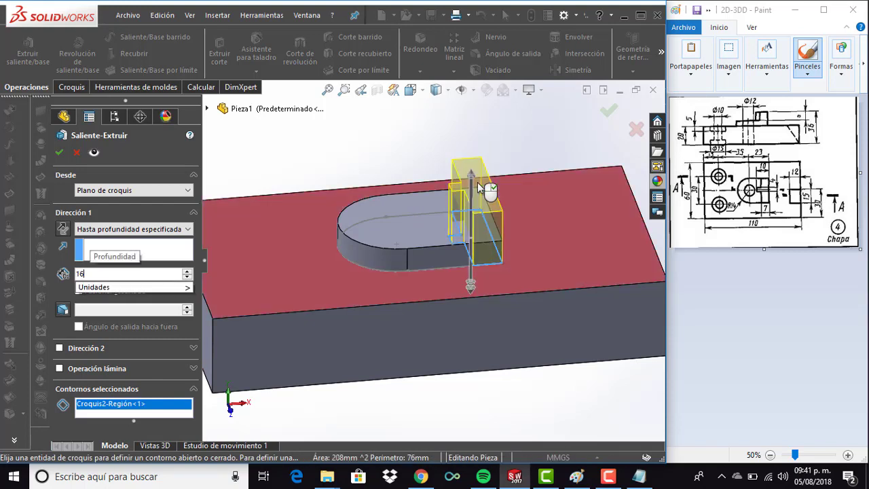
pyautogui.press('Return')
pyautogui.rightClick(477, 181)
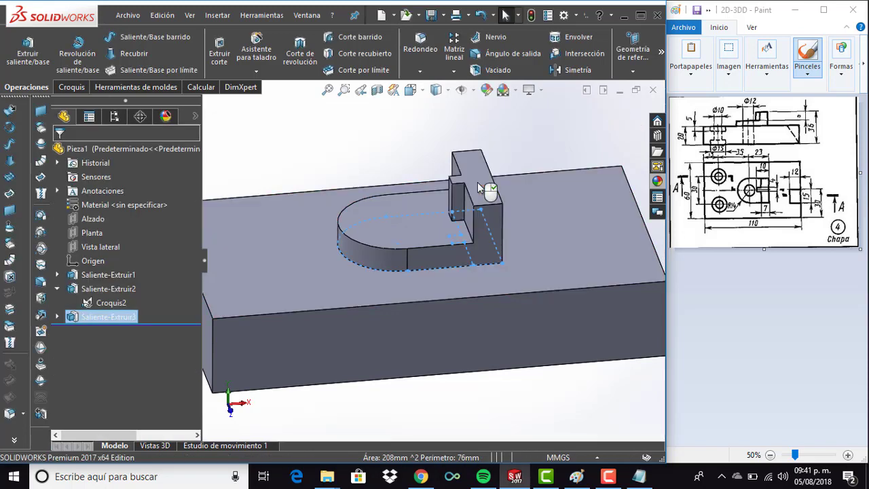
# Measure from the tab's top face to the base face, confirming the 36 mm total height.
pyautogui.press('f')
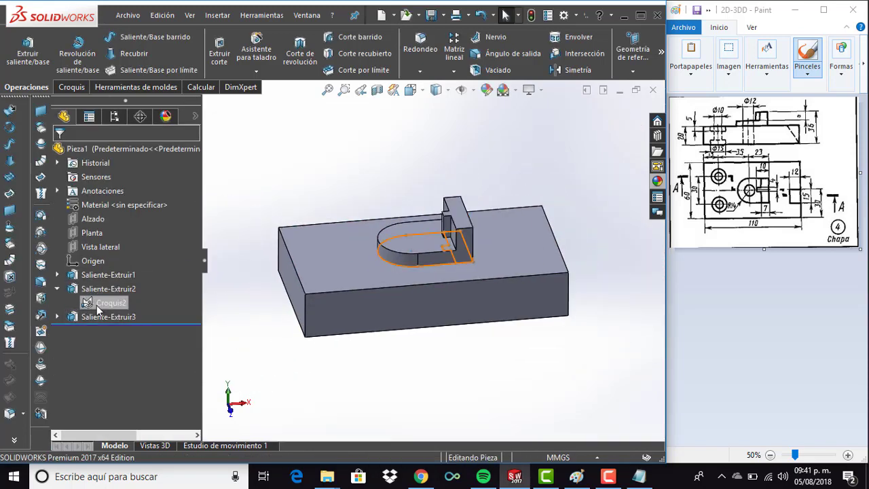
pyautogui.click(102, 303)
pyautogui.click(300, 166)
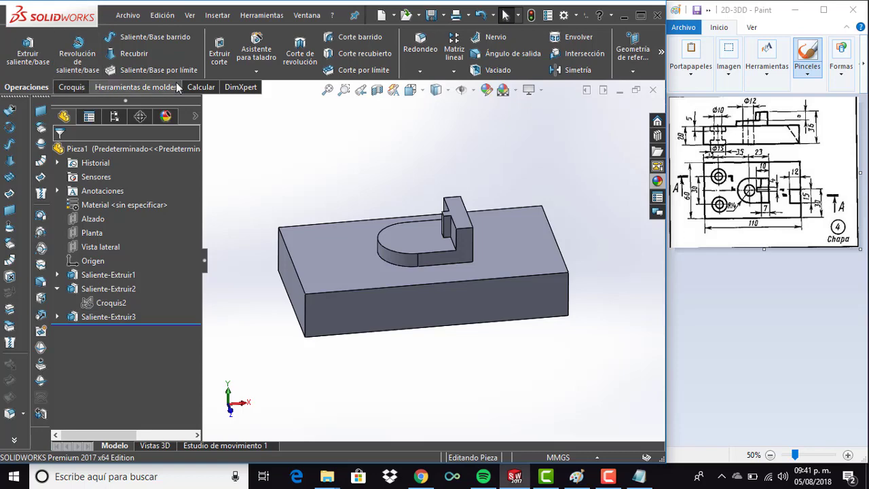
pyautogui.click(201, 87)
pyautogui.click(59, 53)
pyautogui.scroll(2, 502, 237)
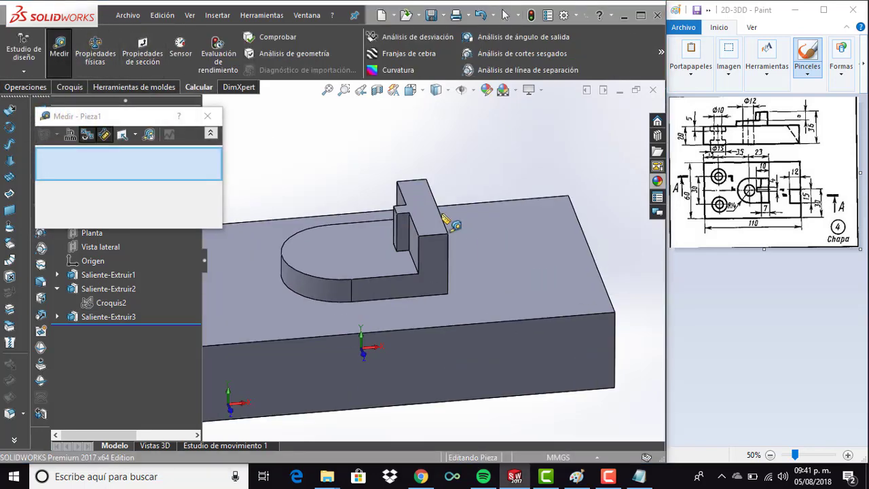
pyautogui.click(438, 214)
pyautogui.hotkey('ctrl', '1')
pyautogui.moveTo(445, 217); pyautogui.dragTo(491, 251, button='middle')
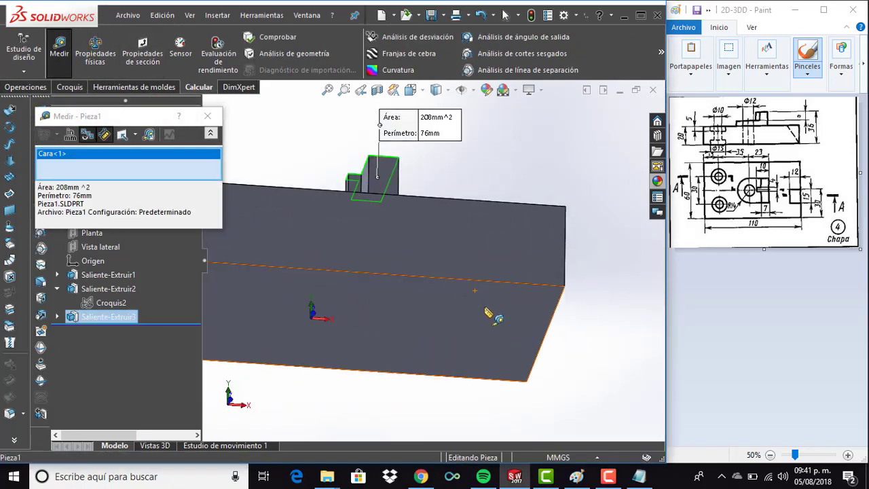
pyautogui.click(491, 329)
pyautogui.hotkey('ctrl', '1')
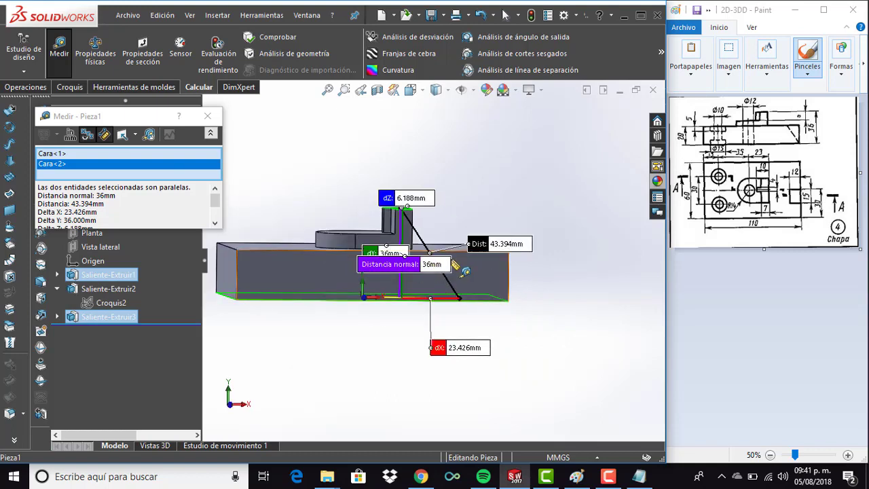
pyautogui.press('Escape')
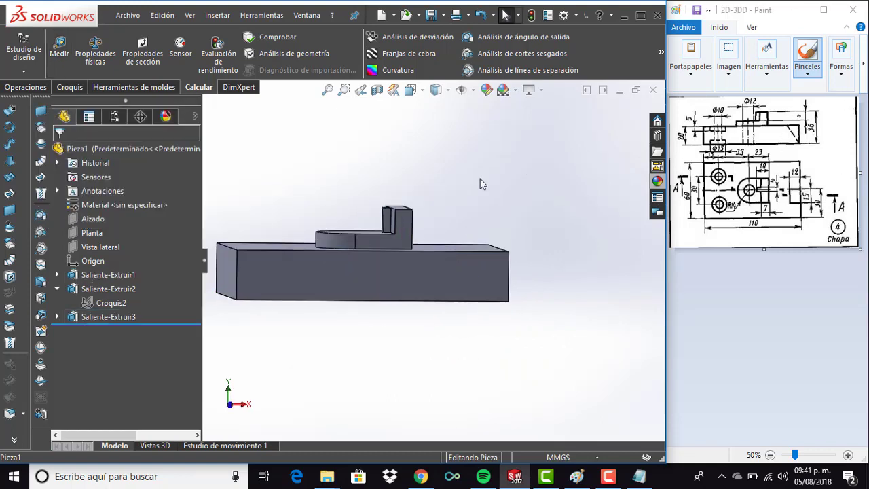
# Measure the tab's 10 mm rise above the boss, checking against the reference drawing.
pyautogui.moveTo(480, 178)
pyautogui.mouseDown(button='middle')
pyautogui.moveTo(480, 194)
pyautogui.moveTo(291, 146)
pyautogui.mouseUp(button='middle')
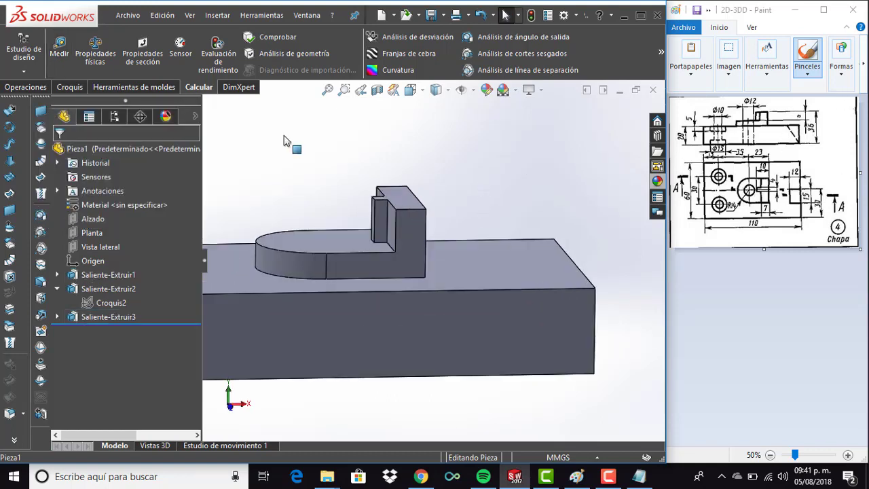
pyautogui.click(59, 49)
pyautogui.scroll(-3, 399, 210)
pyautogui.click(406, 202)
pyautogui.click(319, 292)
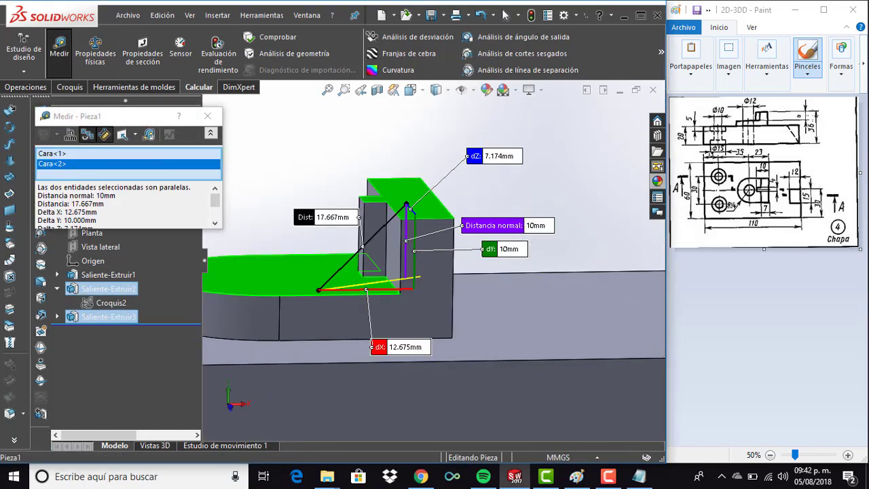
pyautogui.click(798, 116)
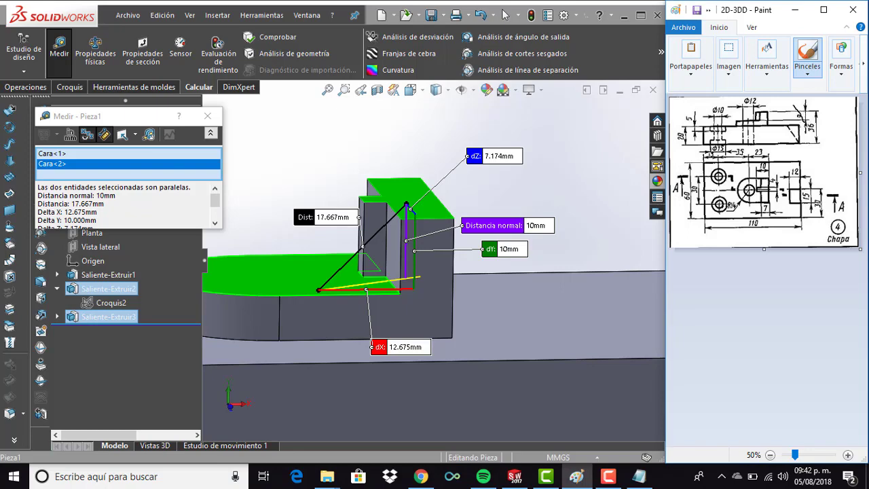
pyautogui.click(207, 116)
pyautogui.scroll(5, 296, 286)
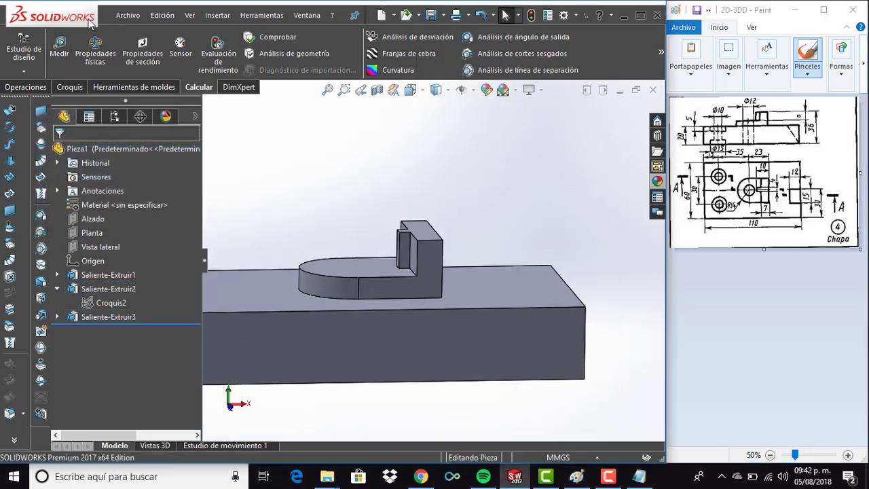
# Measure a boss edge to confirm the 6 mm boss thickness, then close Measure.
pyautogui.click(60, 49)
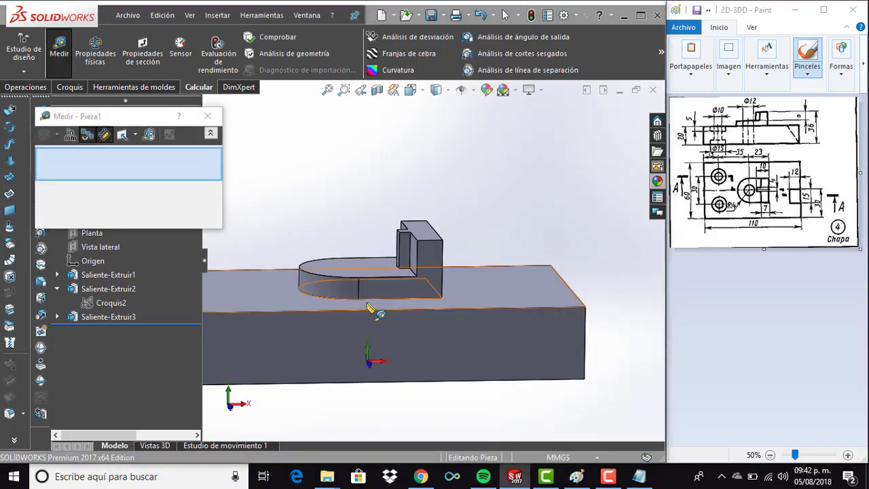
pyautogui.click(359, 292)
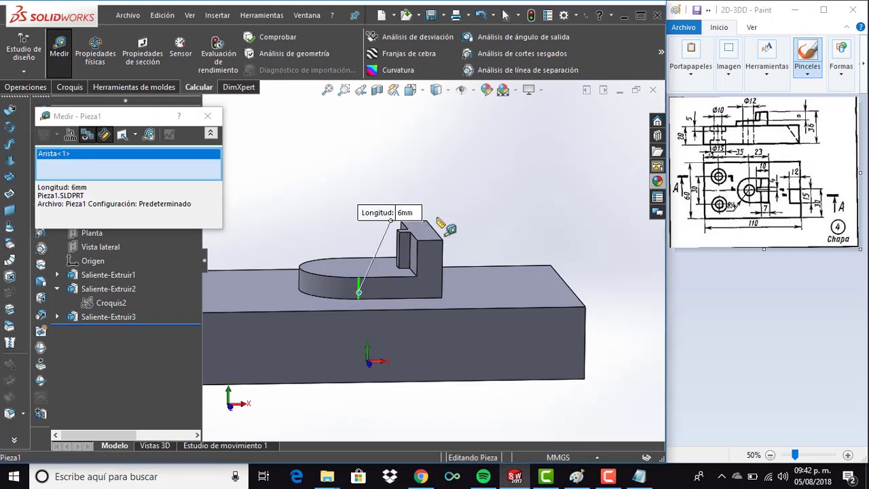
pyautogui.press('Escape')
pyautogui.scroll(2, 455, 236)
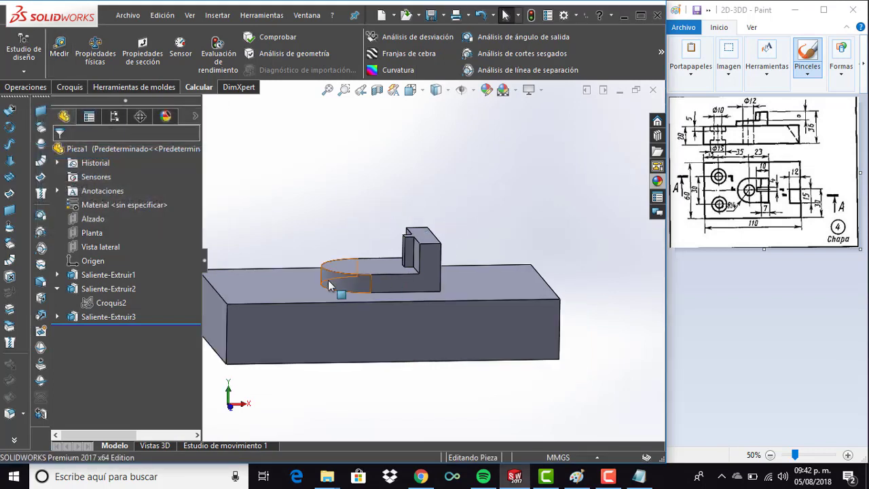
pyautogui.scroll(3, 329, 299)
# Select the Alzado plane, look normal to it, and bring up the Operaciones reference geometry options.
pyautogui.scroll(-1, 332, 311)
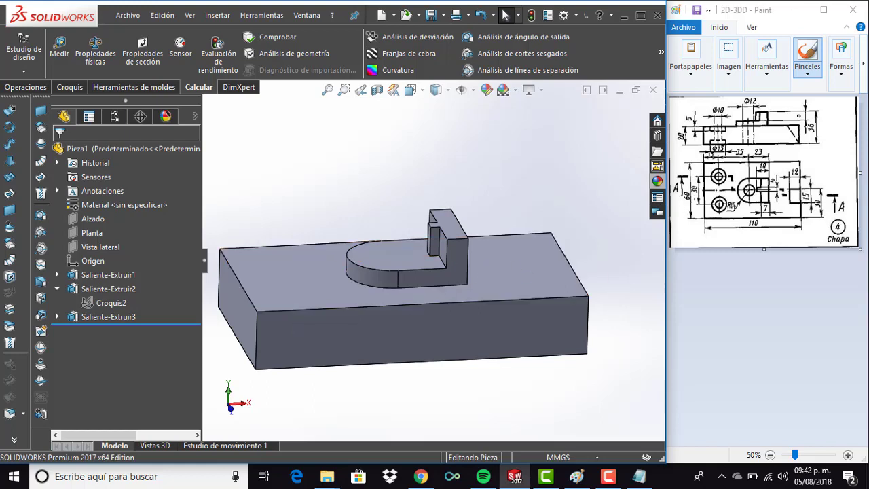
pyautogui.click(99, 219)
pyautogui.hotkey('ctrl', '8')
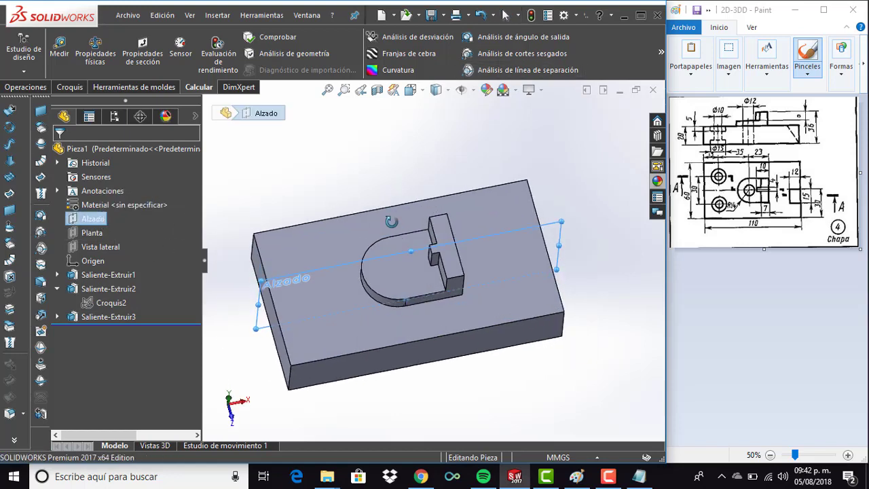
pyautogui.click(661, 52)
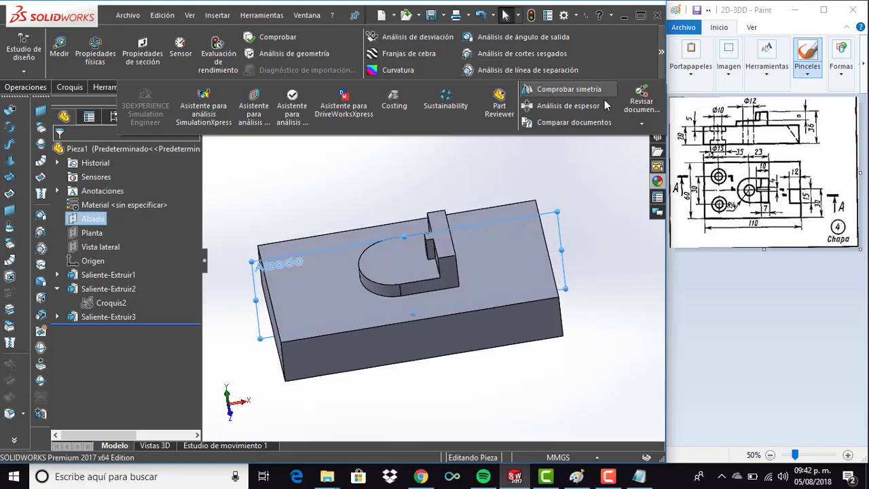
pyautogui.click(26, 87)
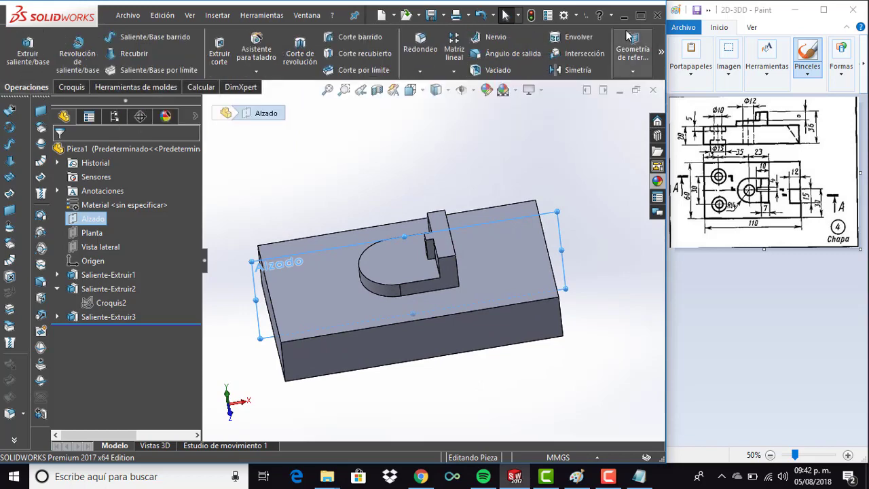
pyautogui.click(649, 62)
# Create reference plane Plano1 offset from Alzado, correcting its distance from 20 to 10 mm.
pyautogui.click(630, 89)
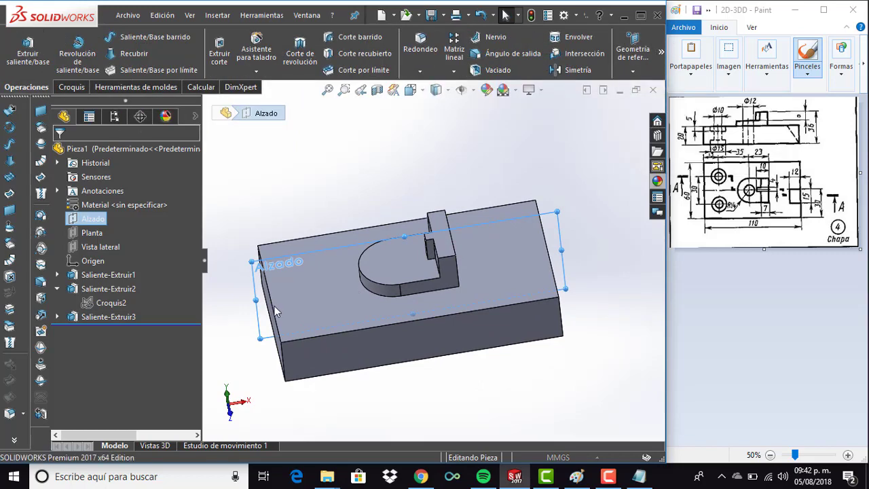
pyautogui.write('20')
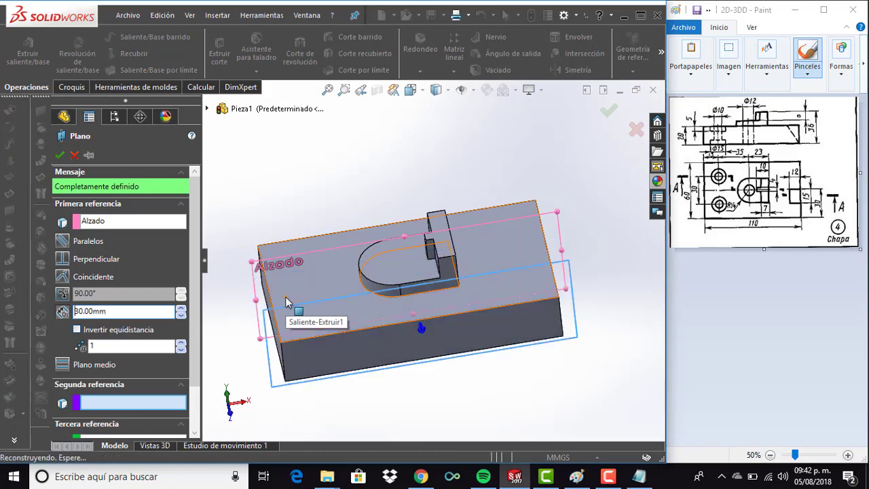
pyautogui.press('Return')
pyautogui.scroll(2, 285, 302)
pyautogui.moveTo(286, 302); pyautogui.dragTo(469, 345, button='middle')
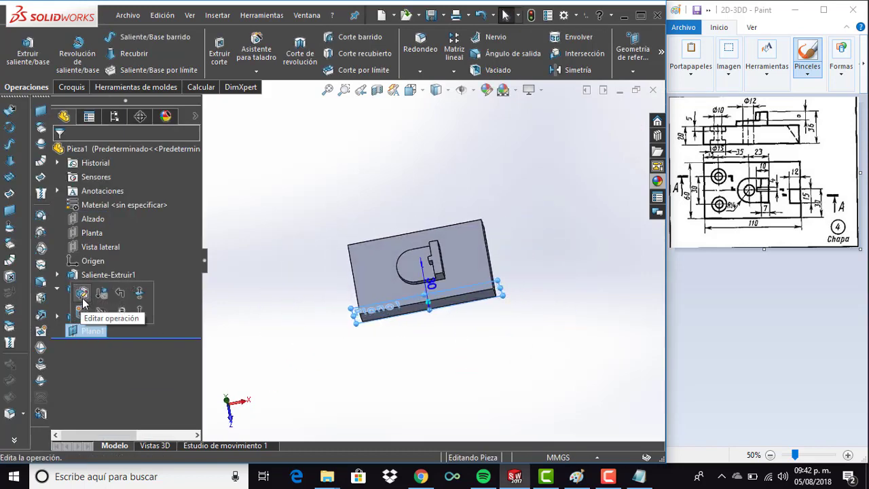
pyautogui.doubleClick(93, 331)
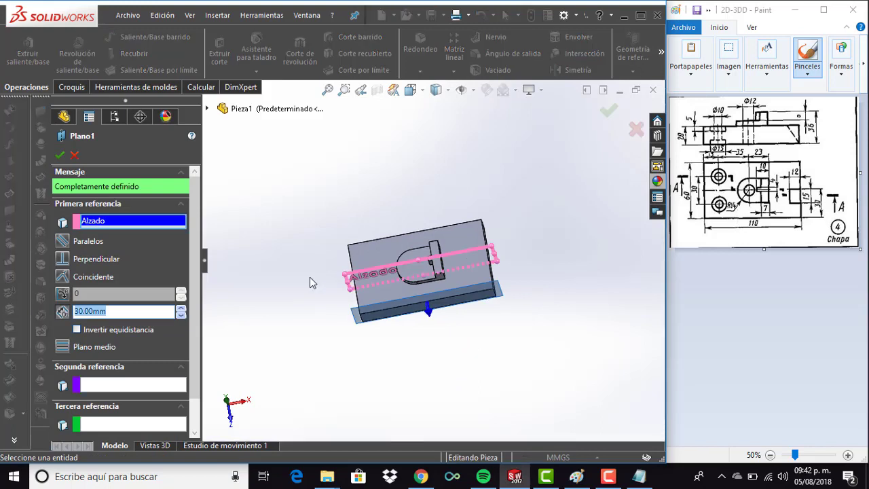
pyautogui.write('10')
pyautogui.press('Return')
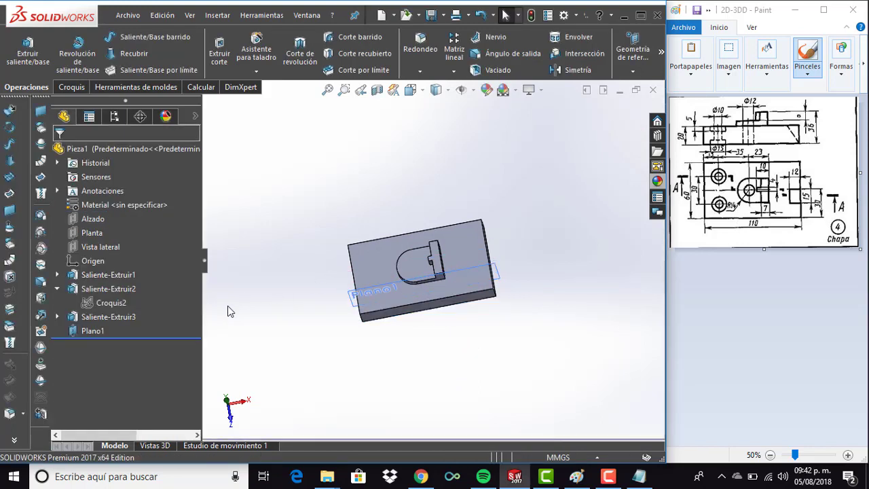
# Select Plano1 on the model and start a new sketch on it.
pyautogui.scroll(-3, 562, 266)
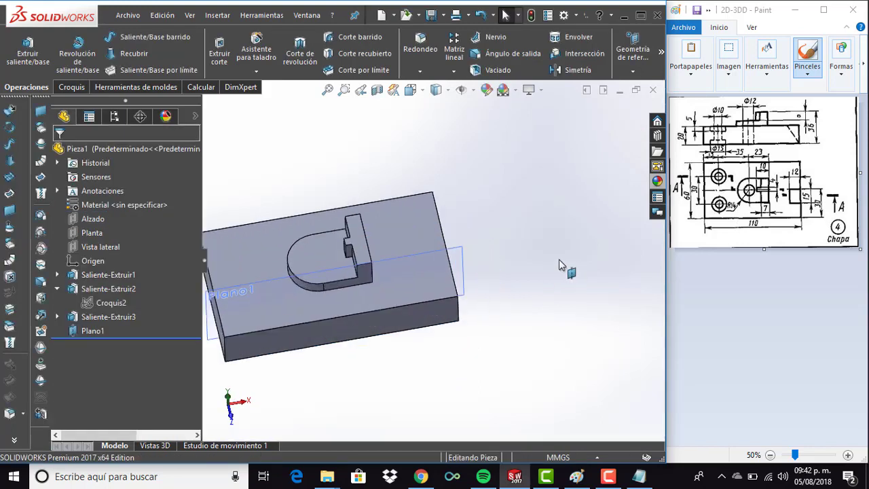
pyautogui.click(469, 245)
pyautogui.click(505, 212)
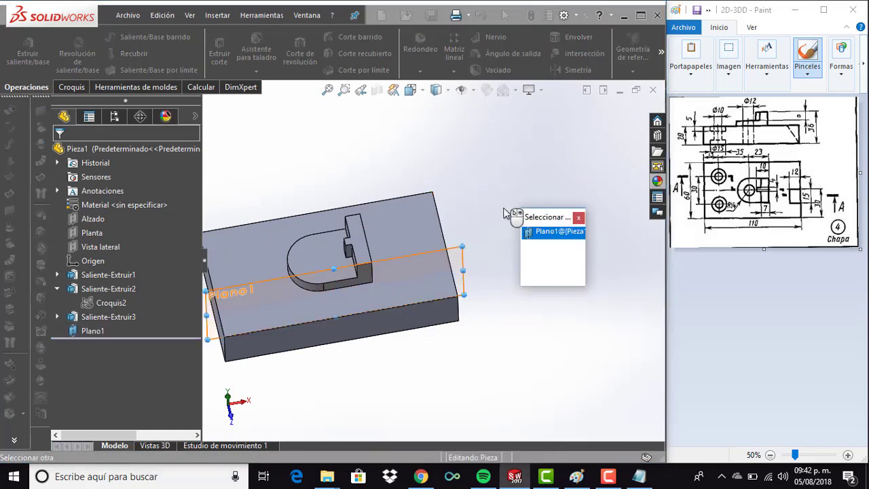
pyautogui.click(467, 271)
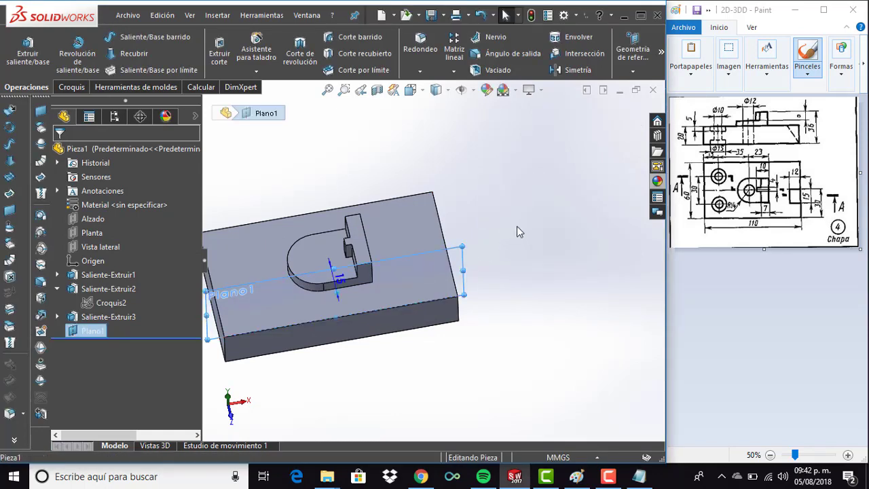
pyautogui.click(468, 256)
pyautogui.click(518, 218)
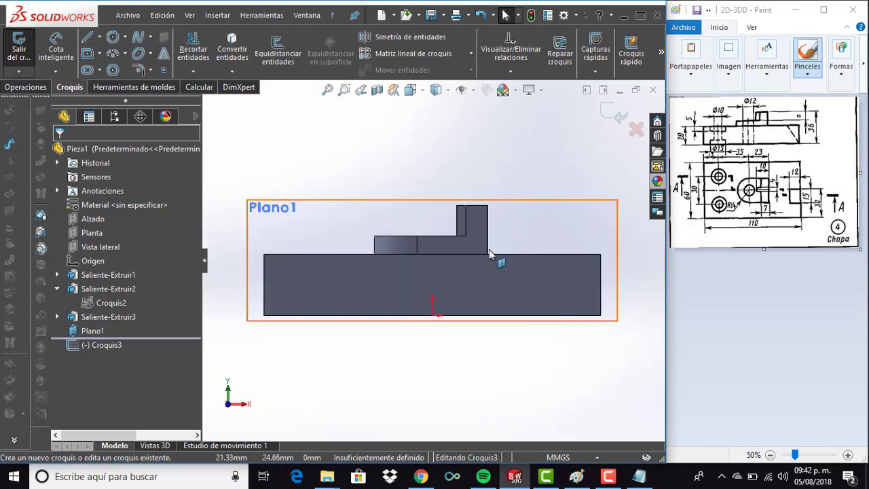
# Draw a vertical line across the block and dimension it 15 mm from the left edge.
pyautogui.press('l')
pyautogui.click(318, 272)
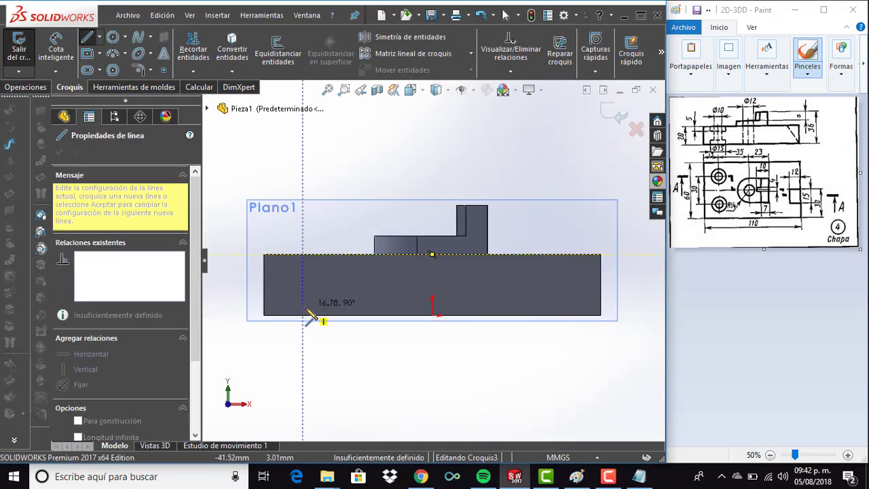
pyautogui.click(303, 315)
pyautogui.press('Escape')
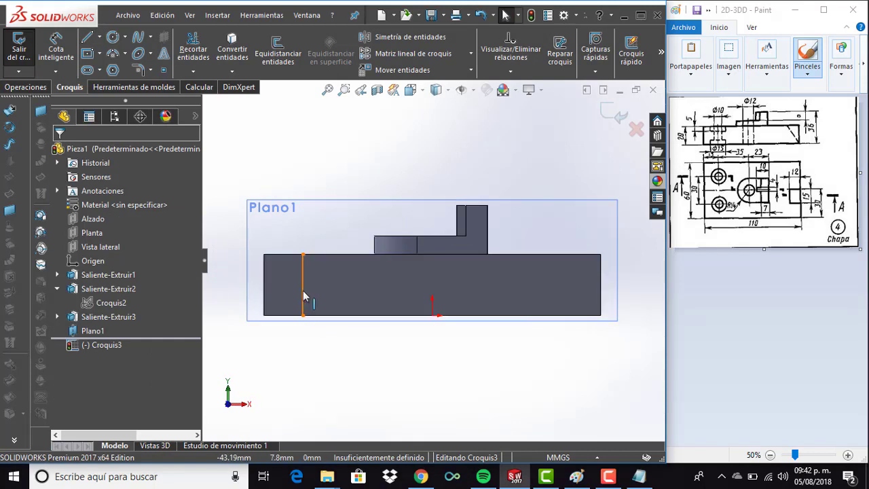
pyautogui.click(303, 296)
pyautogui.click(355, 140)
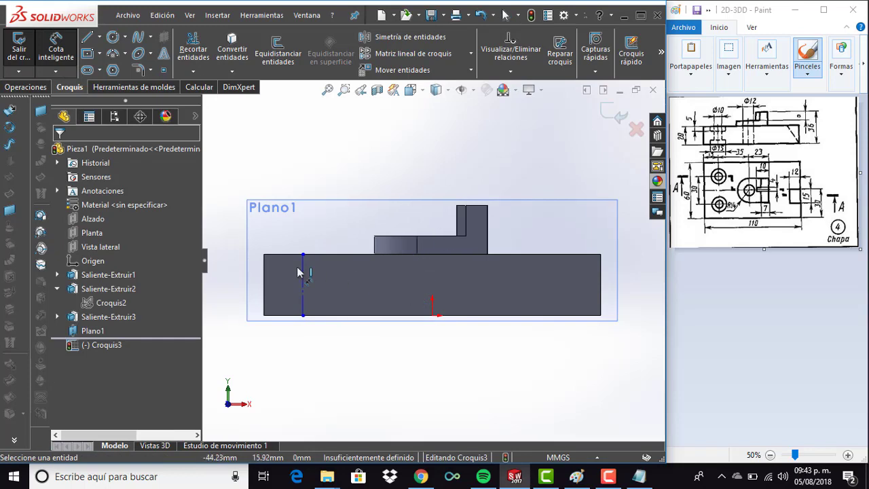
pyautogui.click(263, 306)
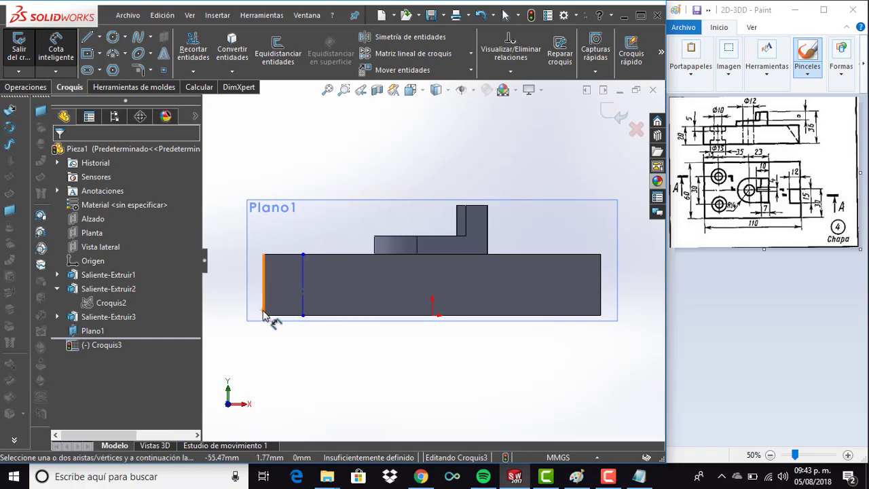
pyautogui.click(285, 337)
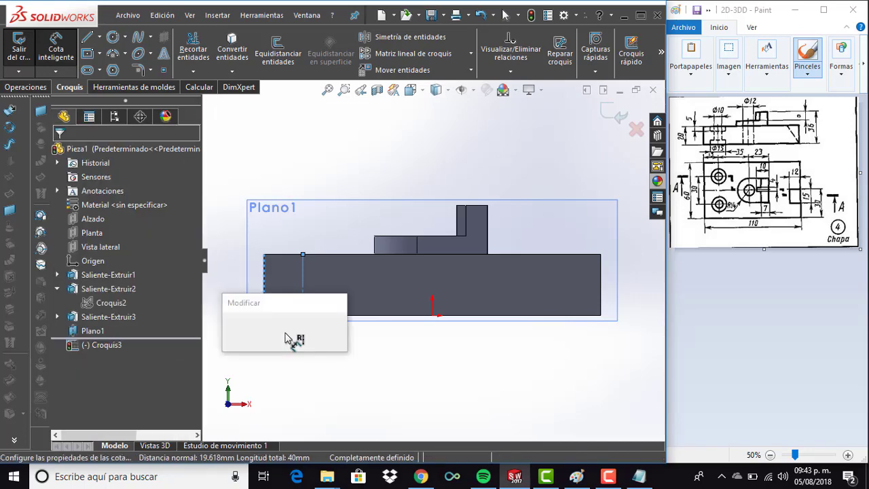
pyautogui.write('15')
pyautogui.press('Return')
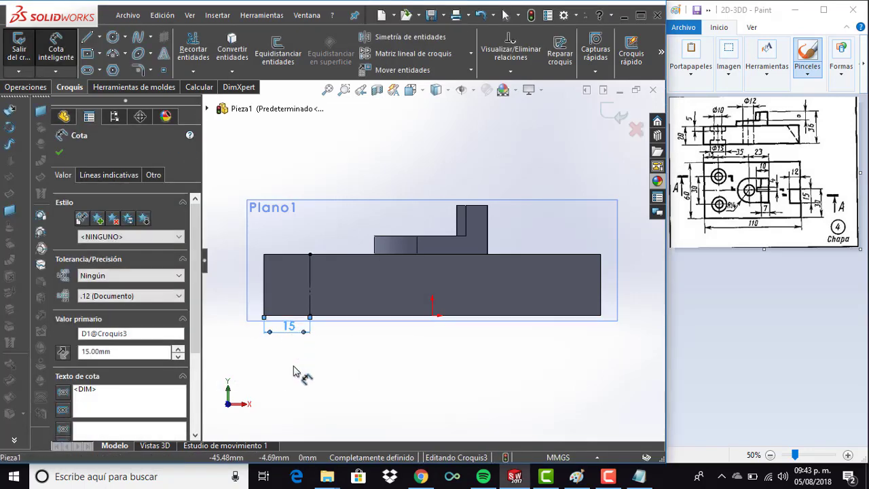
pyautogui.moveTo(292, 336); pyautogui.dragTo(291, 374)
# Draw the stepped counterbore profile from the top edge down to the bottom edge.
pyautogui.press('l')
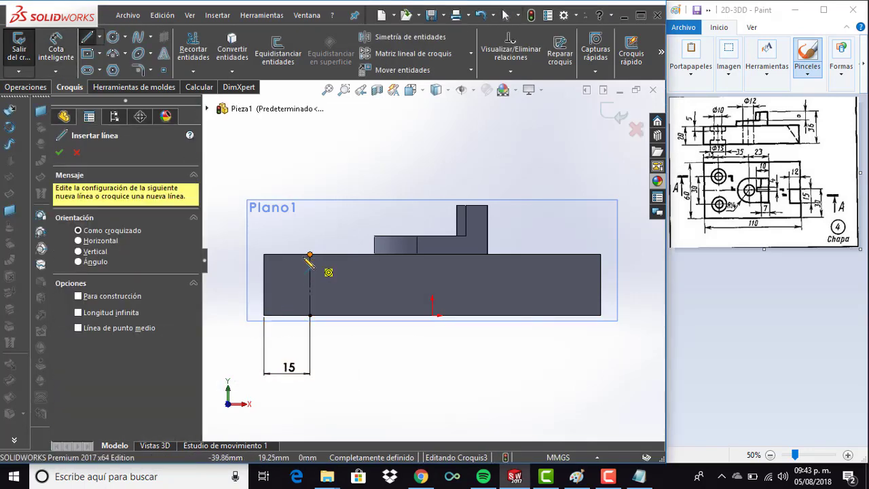
pyautogui.click(310, 255)
pyautogui.click(281, 254)
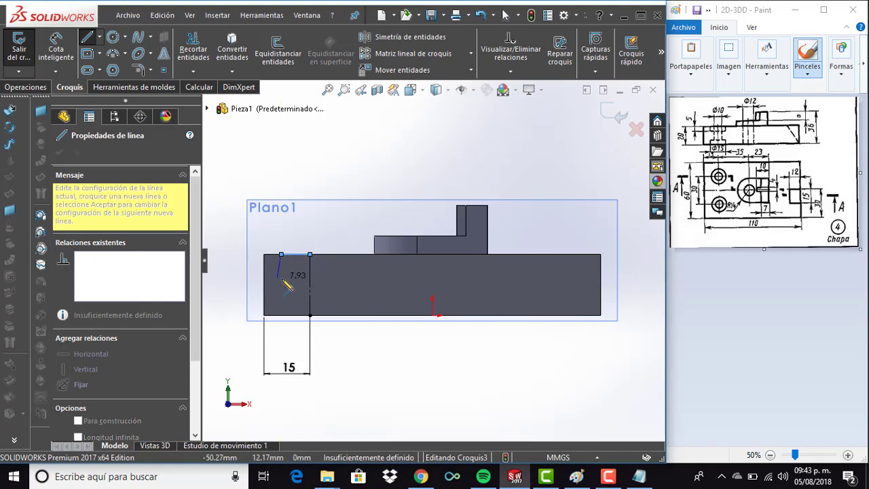
pyautogui.scroll(-3, 288, 278)
pyautogui.click(296, 276)
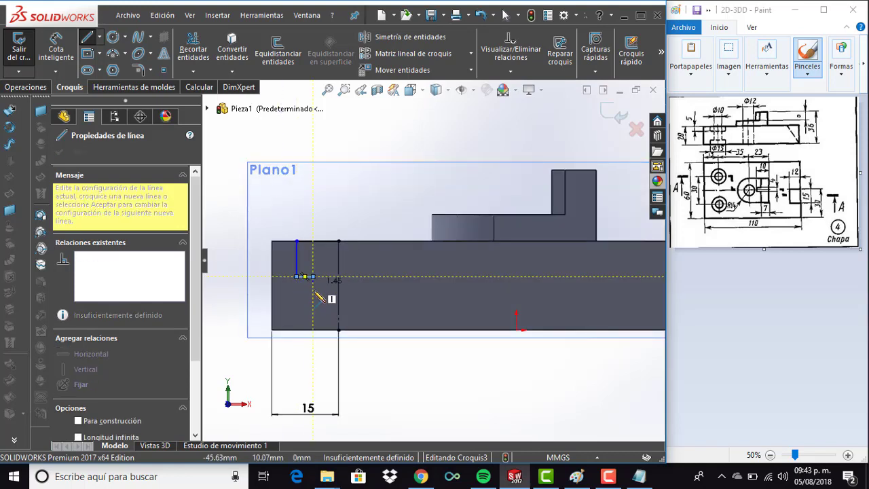
pyautogui.click(313, 276)
pyautogui.click(299, 305)
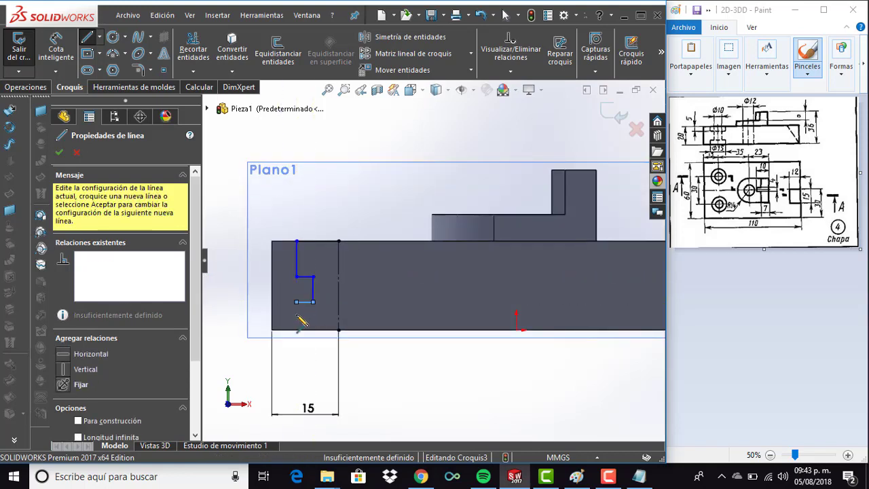
pyautogui.click(297, 303)
pyautogui.doubleClick(297, 330)
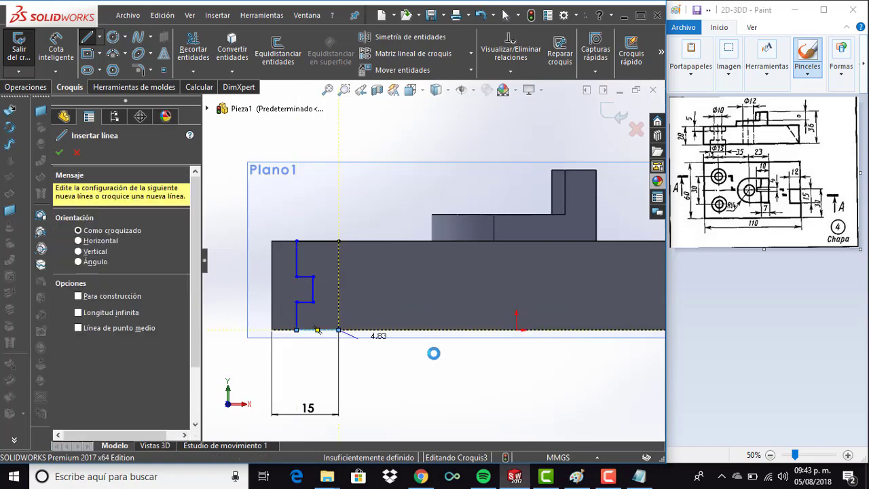
pyautogui.scroll(3, 434, 351)
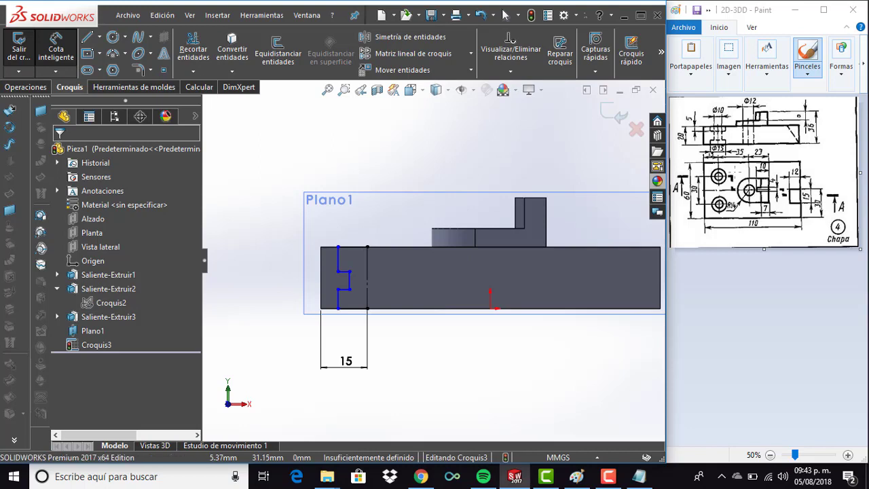
# Dimension the profile's vertical lines with 15 mm and 10 mm distances.
pyautogui.click(339, 268)
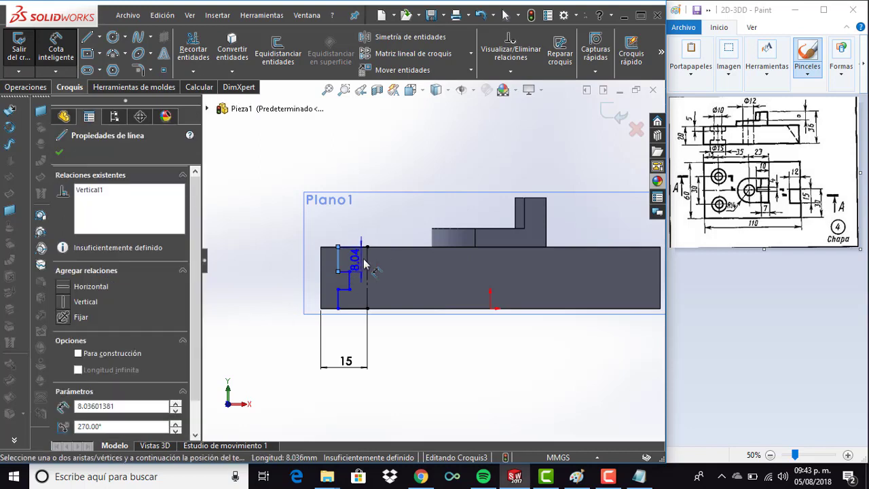
pyautogui.click(396, 245)
pyautogui.click(382, 215)
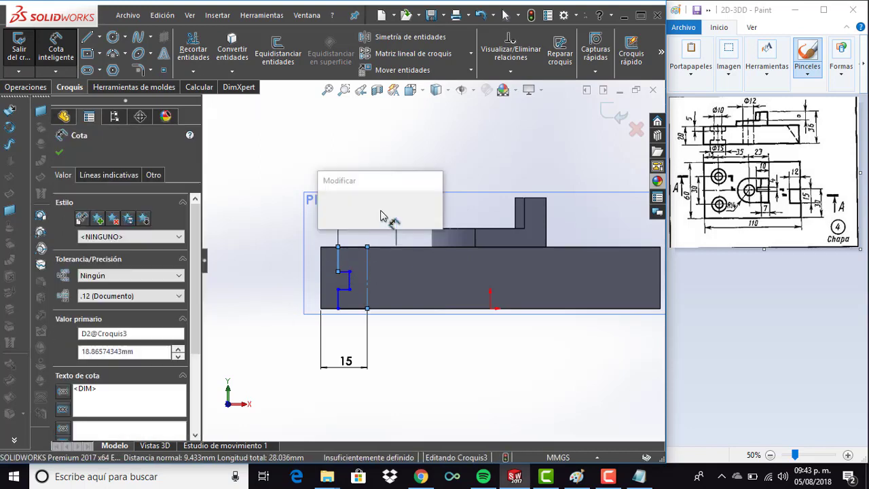
pyautogui.write('15')
pyautogui.press('Return')
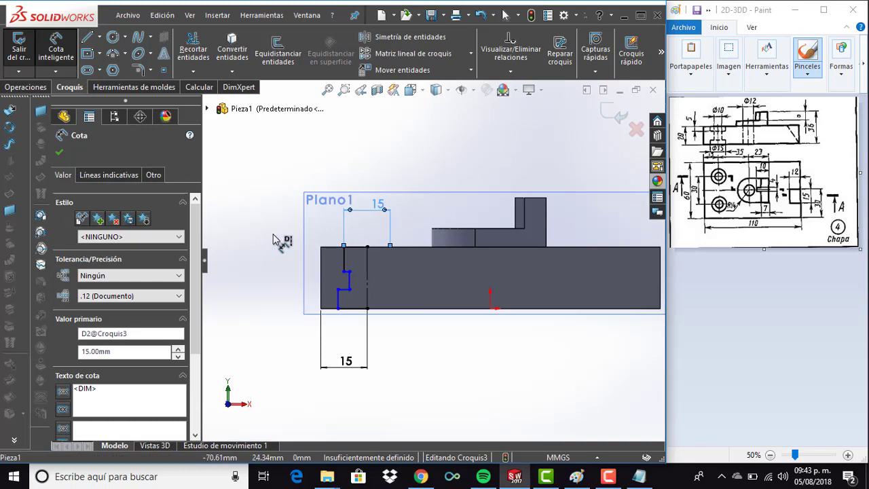
pyautogui.click(274, 239)
pyautogui.click(352, 288)
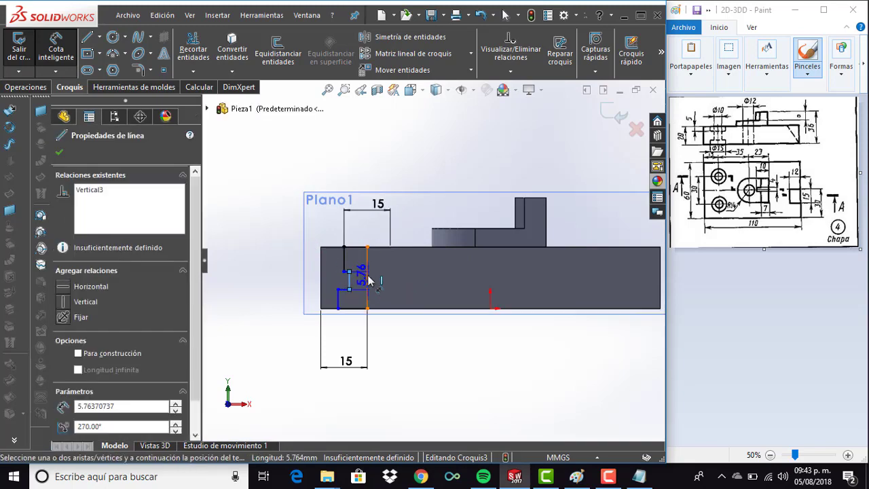
pyautogui.click(367, 275)
pyautogui.scroll(-2, 372, 245)
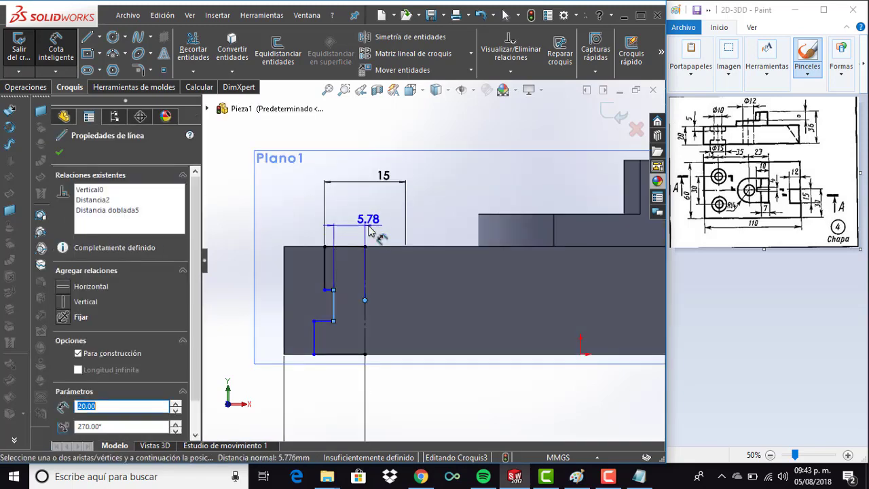
pyautogui.click(365, 265)
pyautogui.click(365, 265)
pyautogui.click(391, 235)
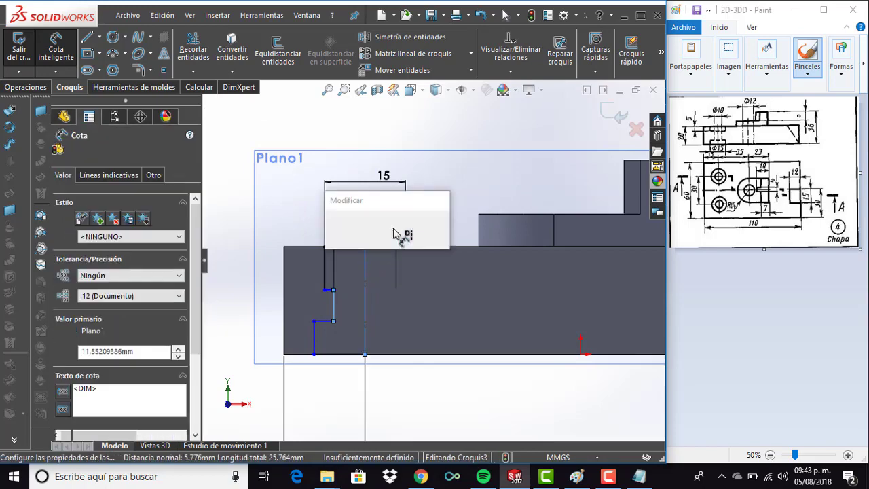
pyautogui.write('10')
pyautogui.press('Return')
pyautogui.click(456, 192)
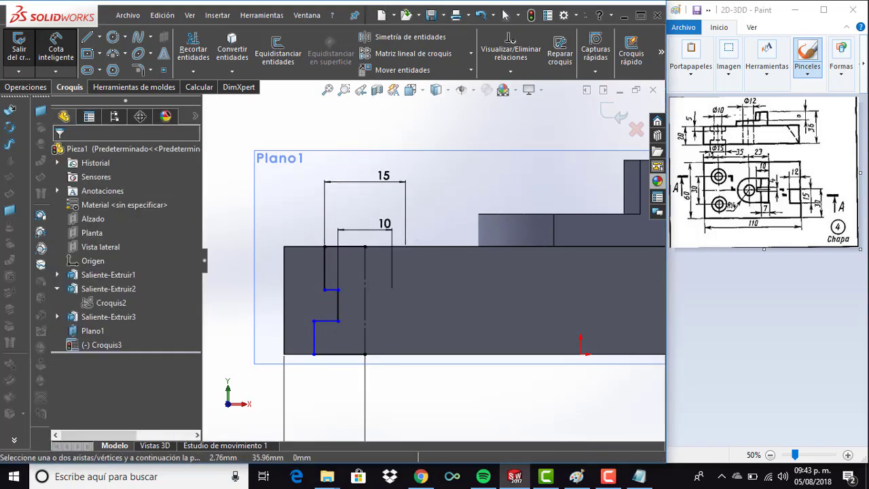
# Dimension the upper and lower step heights at 5 mm each.
pyautogui.click(324, 268)
pyautogui.click(287, 218)
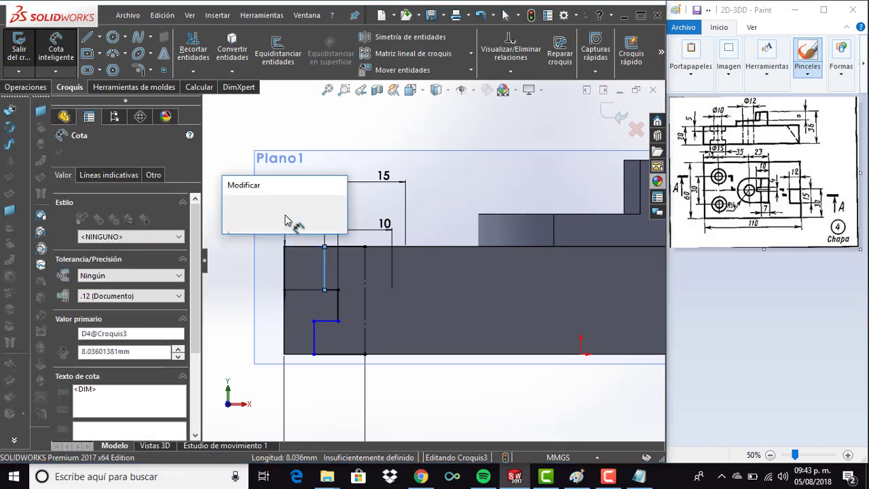
pyautogui.write('5')
pyautogui.press('Return')
pyautogui.click(314, 332)
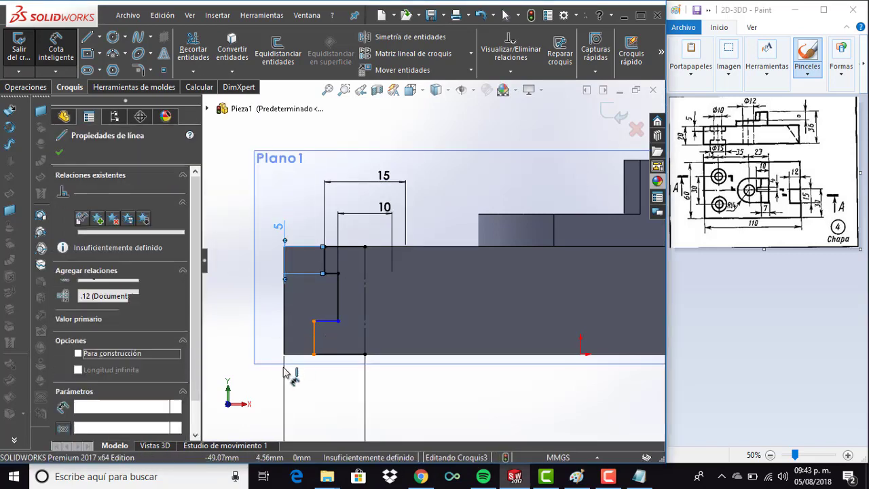
pyautogui.click(270, 392)
pyautogui.write('5')
pyautogui.press('Return')
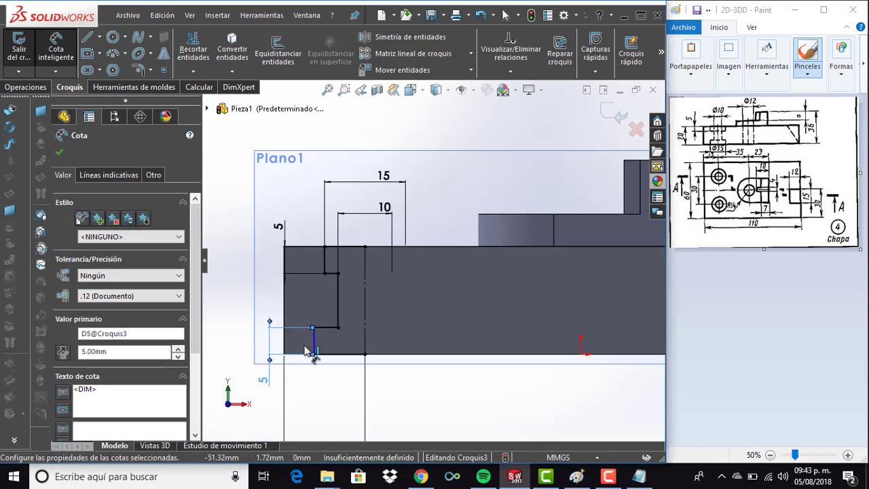
pyautogui.press('Escape')
# Add a Vertical relation between two step corner points to fully define the sketch.
pyautogui.click(314, 328)
pyautogui.keyDown('ctrl'); pyautogui.click(324, 273); pyautogui.keyUp('ctrl')
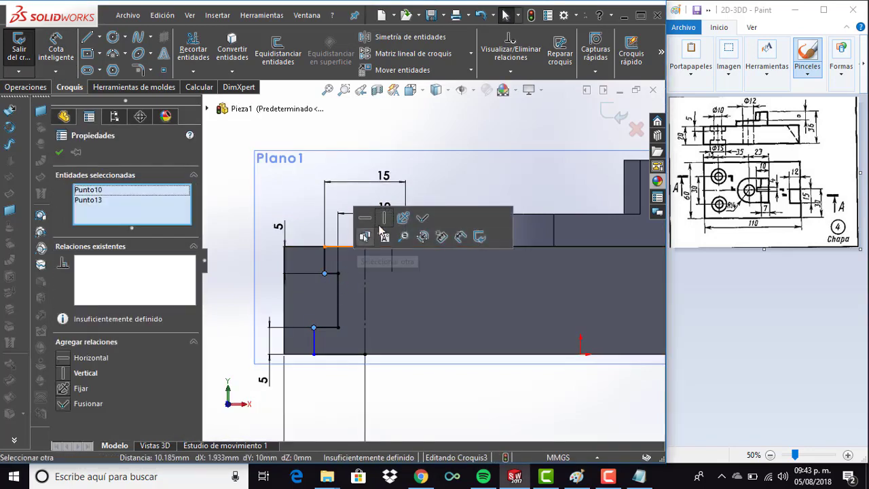
pyautogui.click(383, 231)
pyautogui.press('Escape')
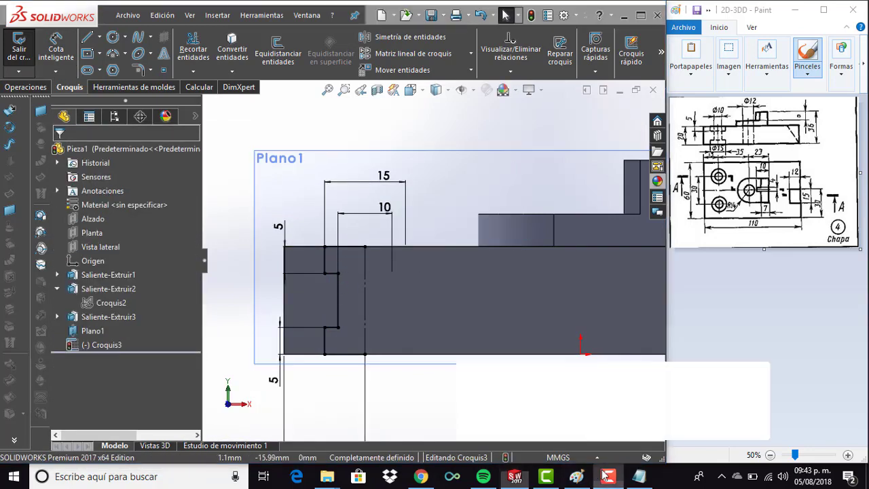
# Revolve-cut the profile into the plate to create counterbore hole Cortar-Revolución1.
pyautogui.hotkey('ctrl', '7')
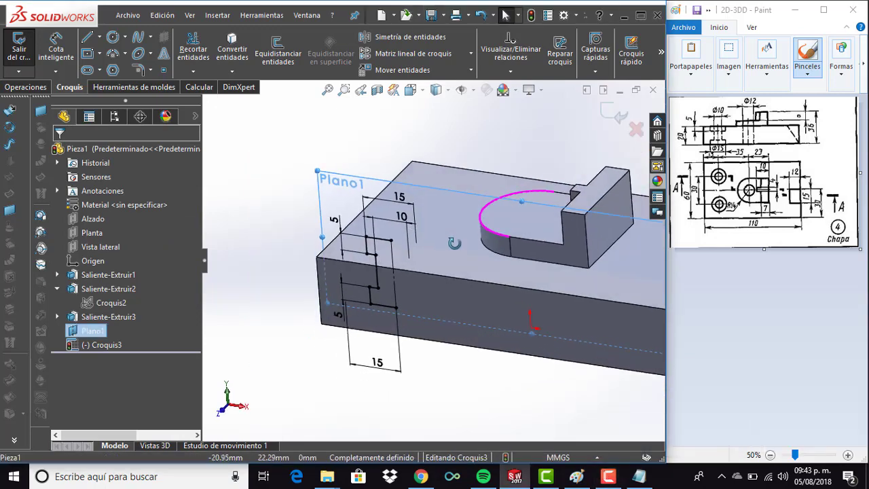
pyautogui.click(25, 87)
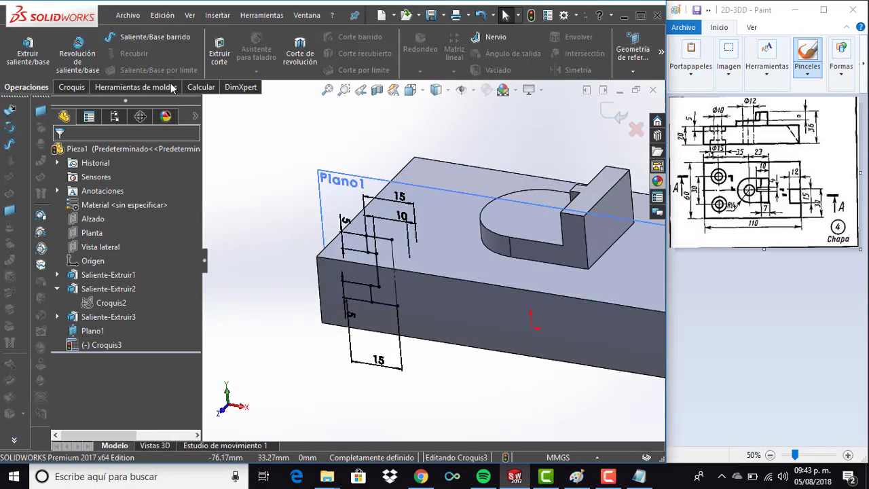
pyautogui.click(300, 53)
pyautogui.click(466, 243)
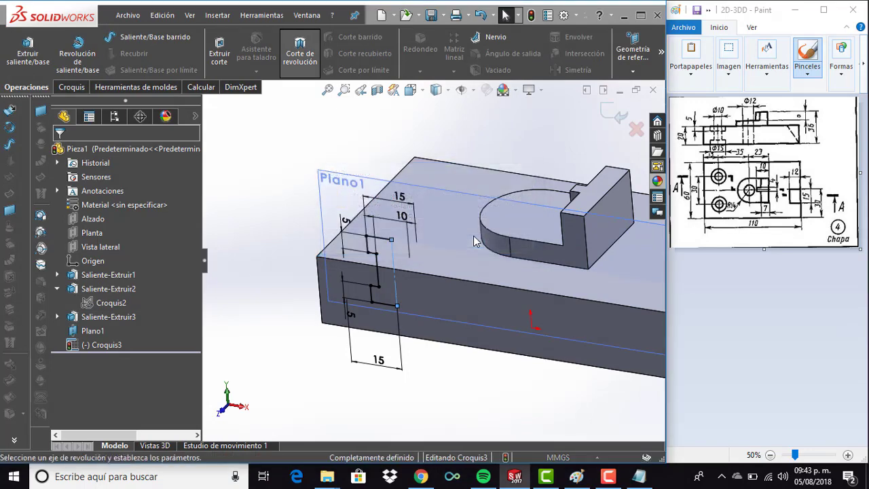
pyautogui.click(602, 114)
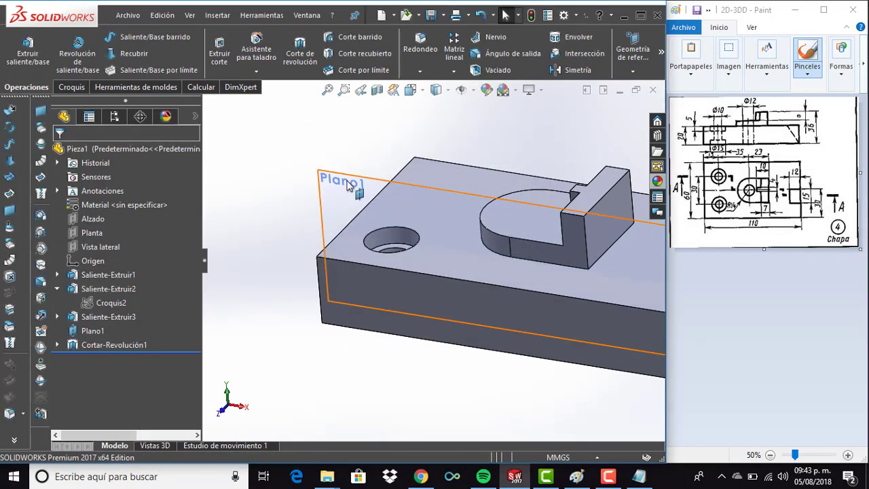
# Mirror the counterbored hole across the Alzado plane to make a second hole.
pyautogui.scroll(2, 419, 242)
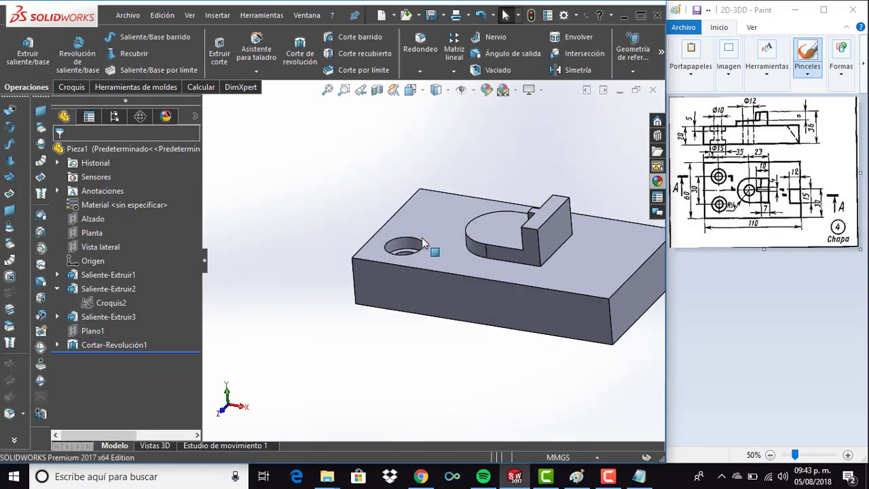
pyautogui.scroll(-2, 417, 248)
pyautogui.click(119, 345)
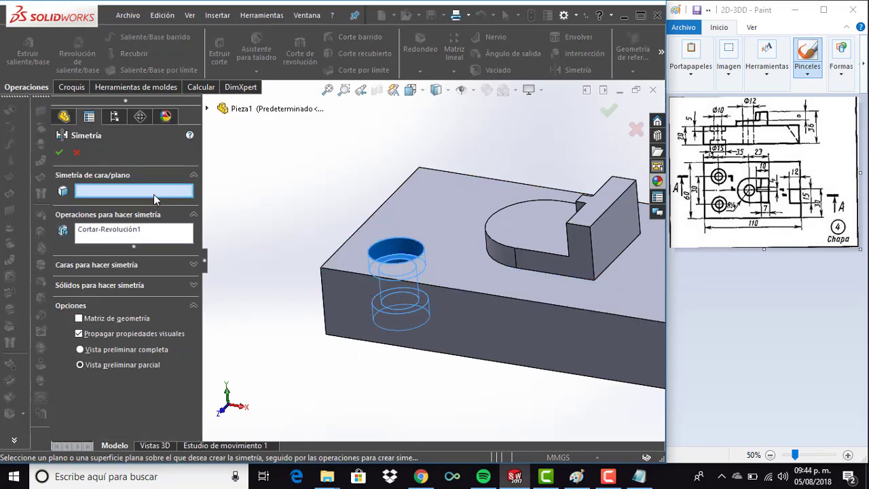
pyautogui.click(208, 109)
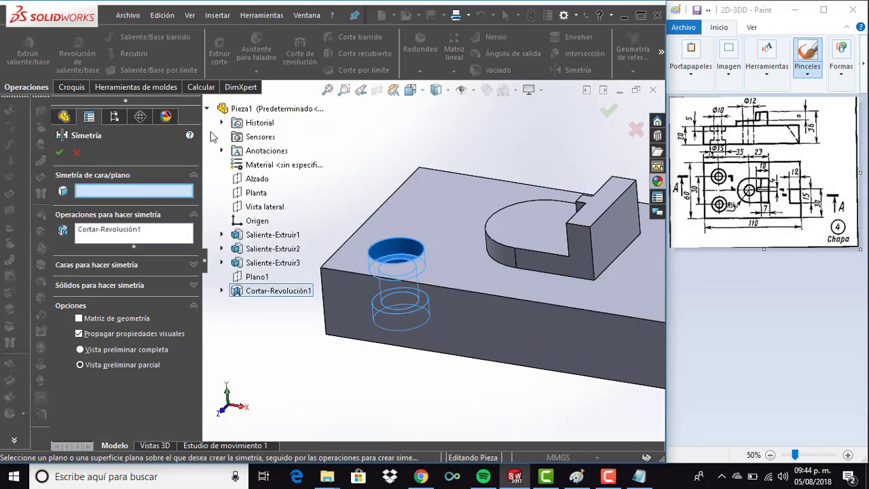
pyautogui.click(252, 176)
pyautogui.press('Return')
pyautogui.scroll(-3, 369, 242)
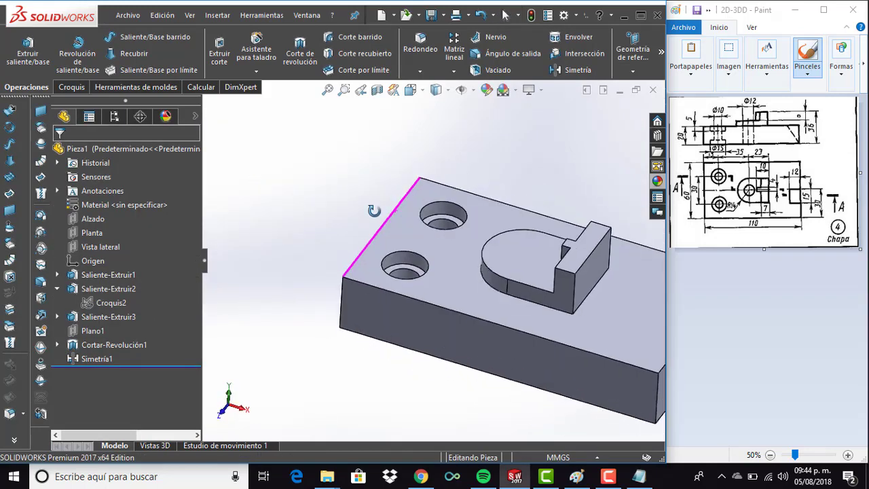
# Start a sketch on the rounded boss's top face and view it straight on (Ctrl+8).
pyautogui.moveTo(369, 260); pyautogui.dragTo(530, 280, button='middle')
pyautogui.scroll(-3, 531, 279)
pyautogui.click(407, 237)
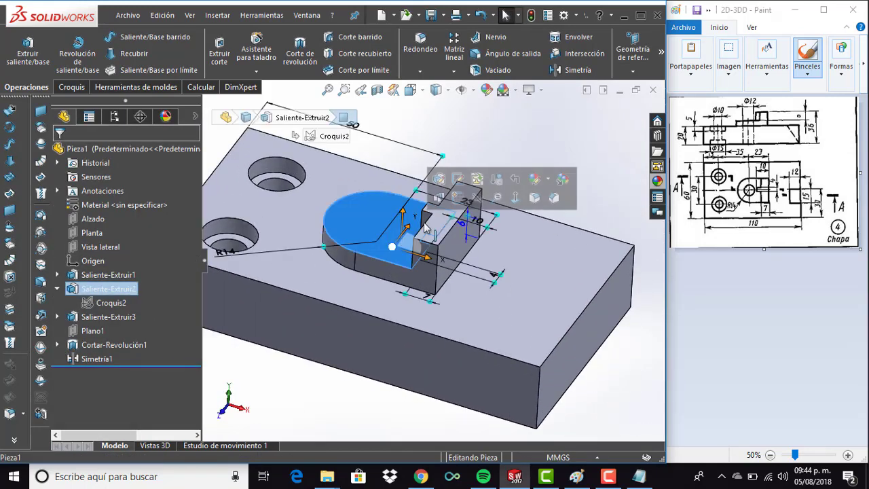
pyautogui.click(456, 200)
pyautogui.scroll(1, 475, 187)
pyautogui.click(113, 37)
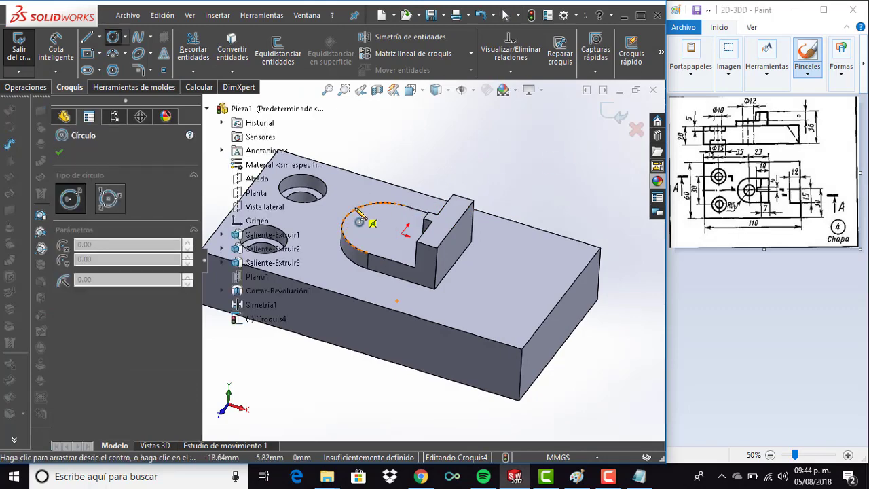
pyautogui.moveTo(360, 220); pyautogui.dragTo(367, 215, button='middle')
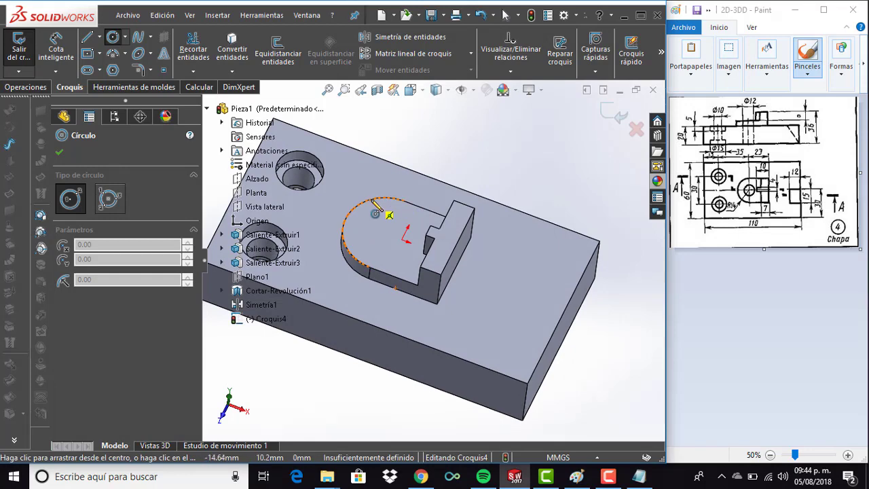
pyautogui.hotkey('ctrl', '8')
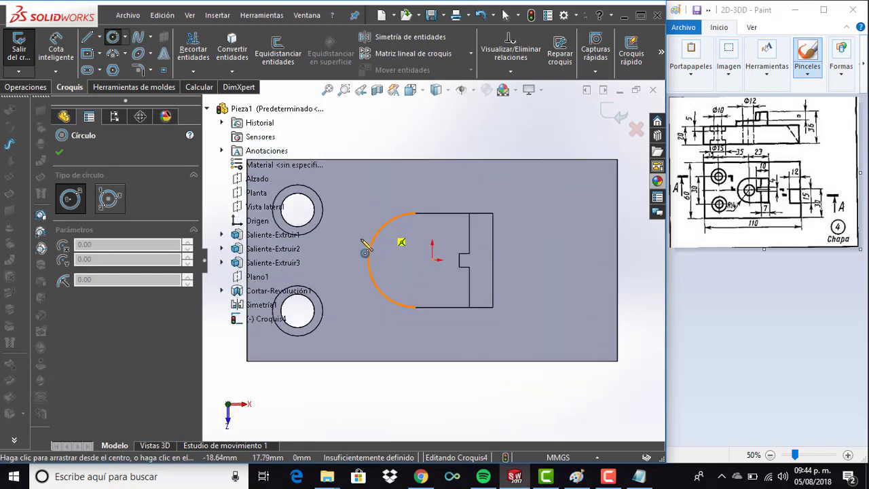
# Draw a circle centred on the boss's arc centre and dimension its diameter to 12 mm.
pyautogui.click(404, 228)
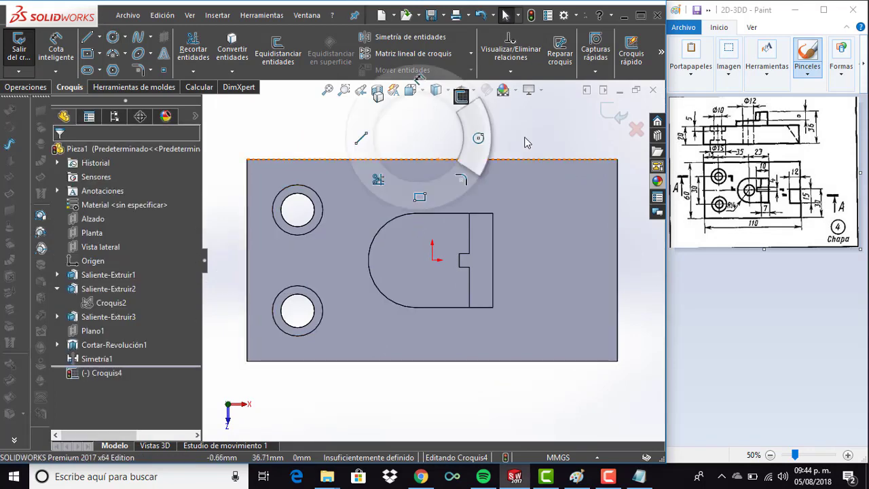
pyautogui.moveTo(407, 155); pyautogui.dragTo(524, 139, button='right')
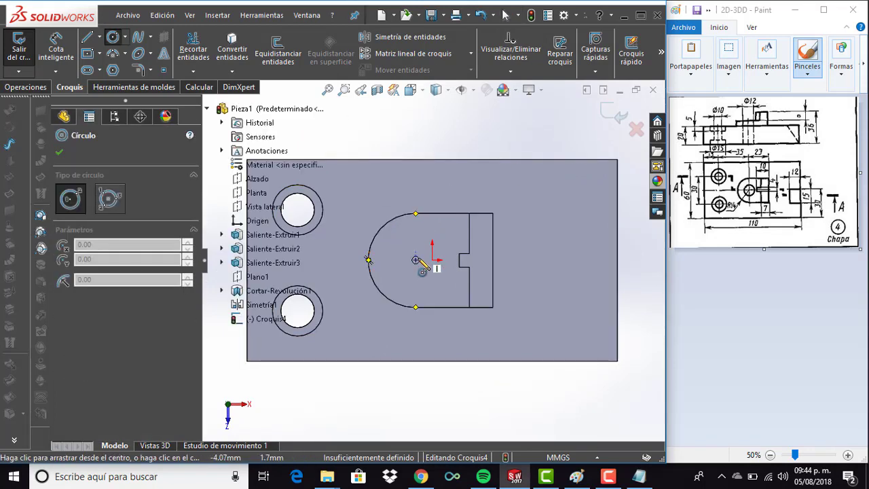
pyautogui.click(416, 260)
pyautogui.click(442, 243)
pyautogui.press('Escape')
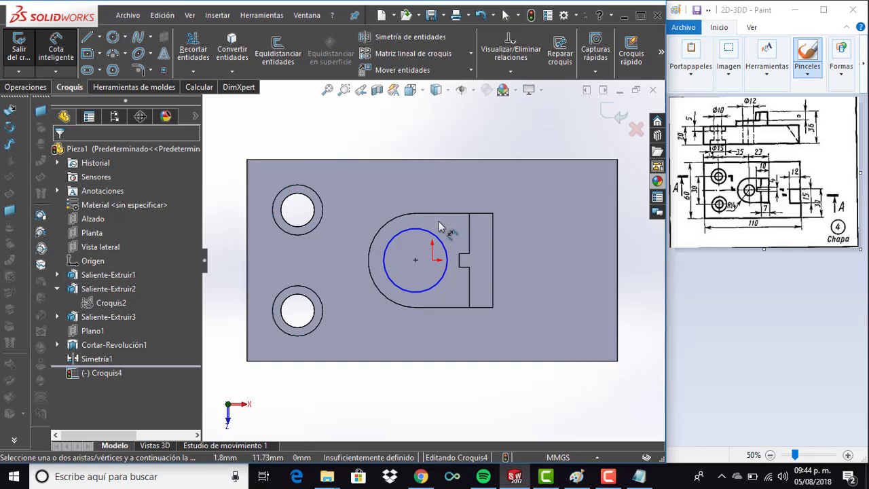
pyautogui.click(424, 238)
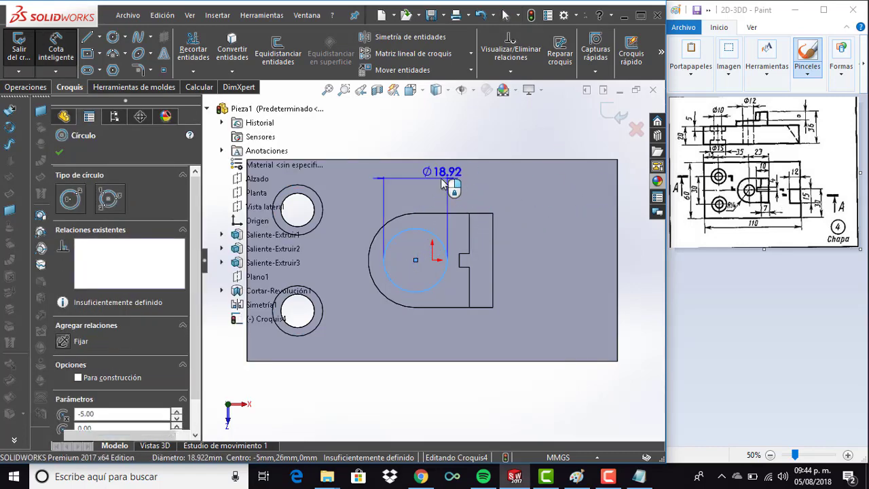
pyautogui.click(448, 178)
pyautogui.press('Return')
pyautogui.press('Escape')
pyautogui.moveTo(481, 333); pyautogui.dragTo(483, 256, button='middle')
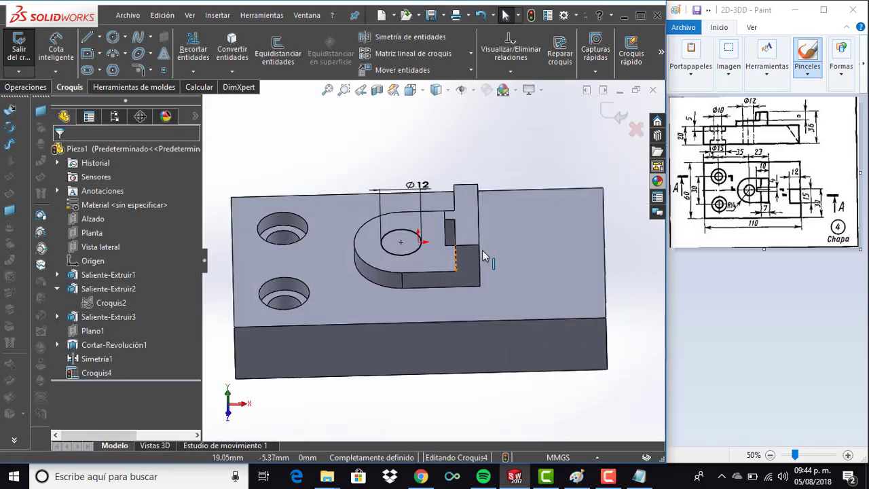
pyautogui.click(25, 87)
pyautogui.click(219, 53)
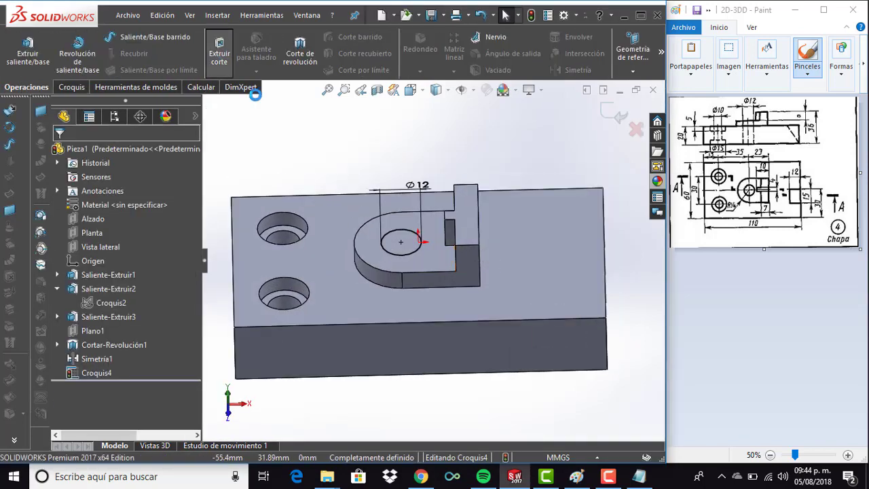
pyautogui.moveTo(292, 138)
pyautogui.mouseDown(button='middle')
pyautogui.moveTo(351, 237)
pyautogui.moveTo(432, 324)
pyautogui.mouseUp(button='middle')
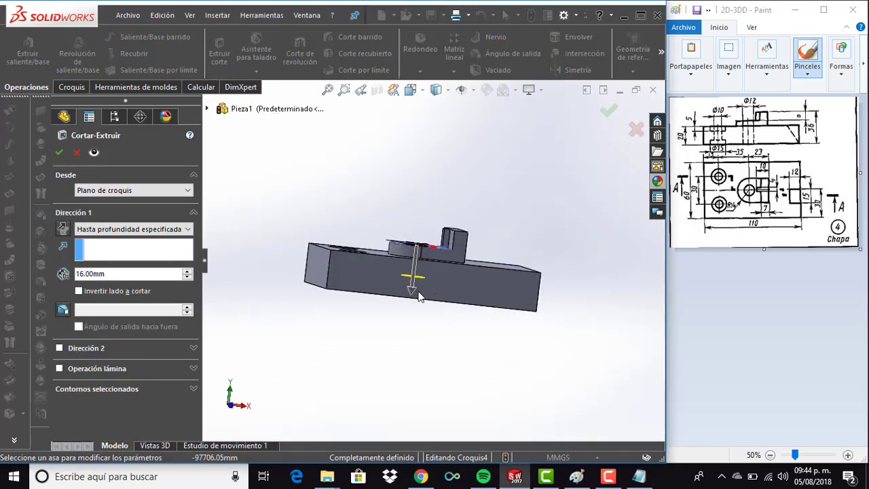
pyautogui.moveTo(418, 297); pyautogui.dragTo(409, 361)
pyautogui.press('Return')
pyautogui.moveTo(508, 223); pyautogui.dragTo(484, 292, button='middle')
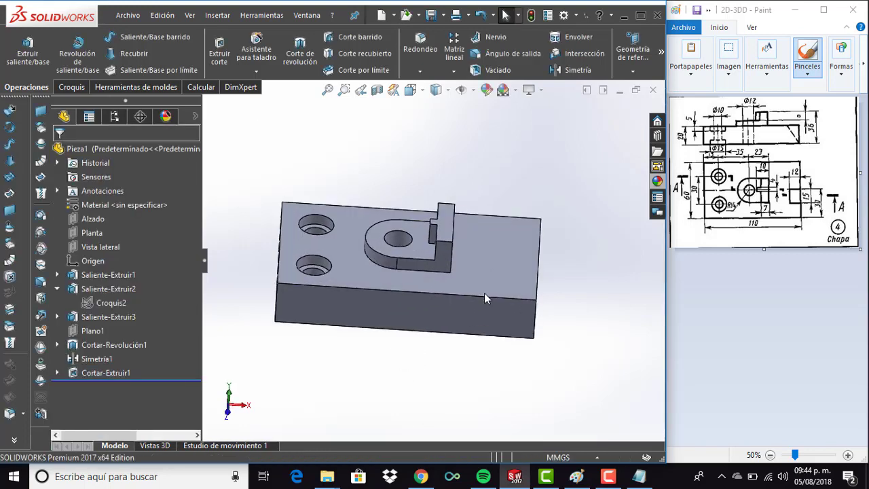
pyautogui.scroll(-3, 484, 293)
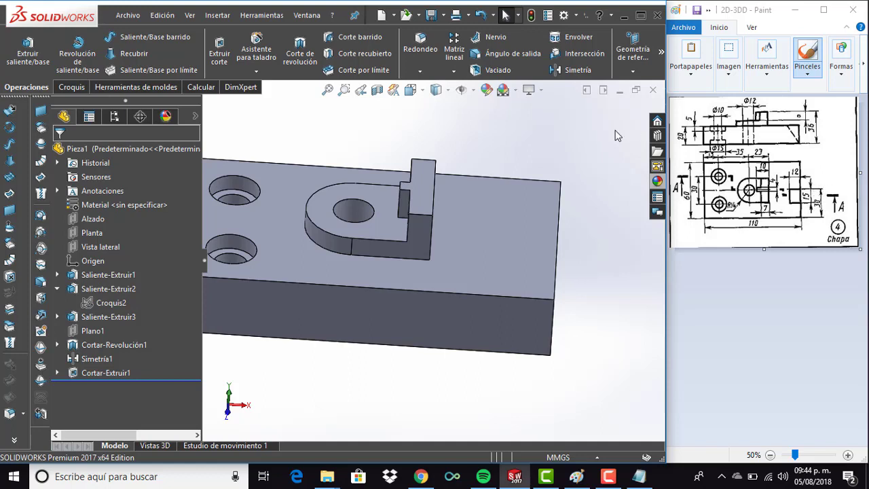
pyautogui.moveTo(574, 153); pyautogui.dragTo(566, 155, button='middle')
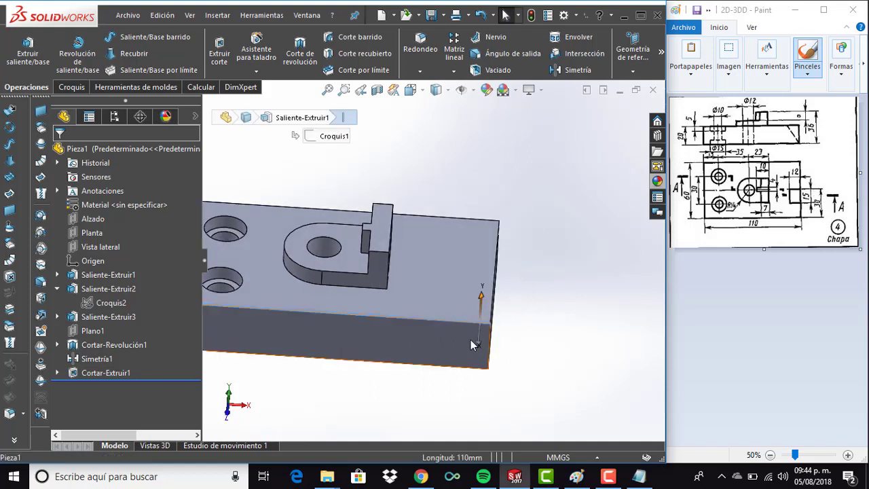
pyautogui.click(470, 339)
pyautogui.scroll(3, 541, 215)
pyautogui.moveTo(541, 216); pyautogui.dragTo(526, 224, button='middle')
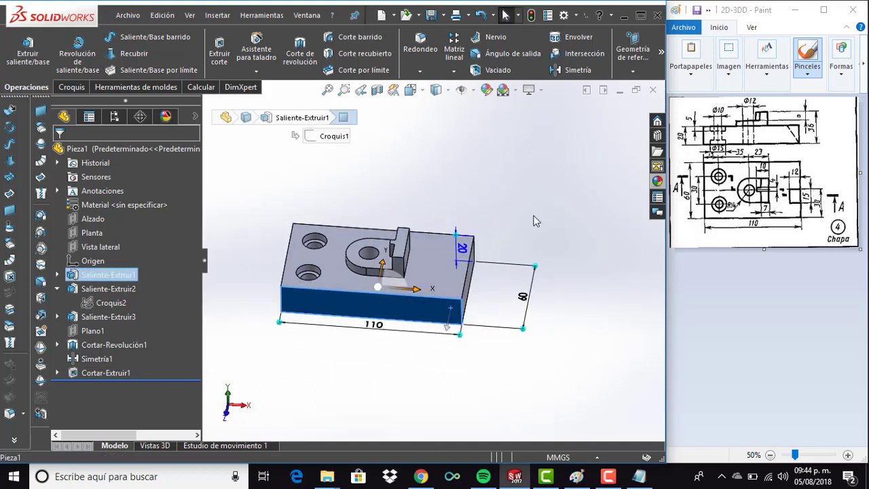
# Create Plano2 offset 30 mm into the plate from its front face and sketch on it.
pyautogui.click(527, 224)
pyautogui.click(632, 61)
pyautogui.click(642, 87)
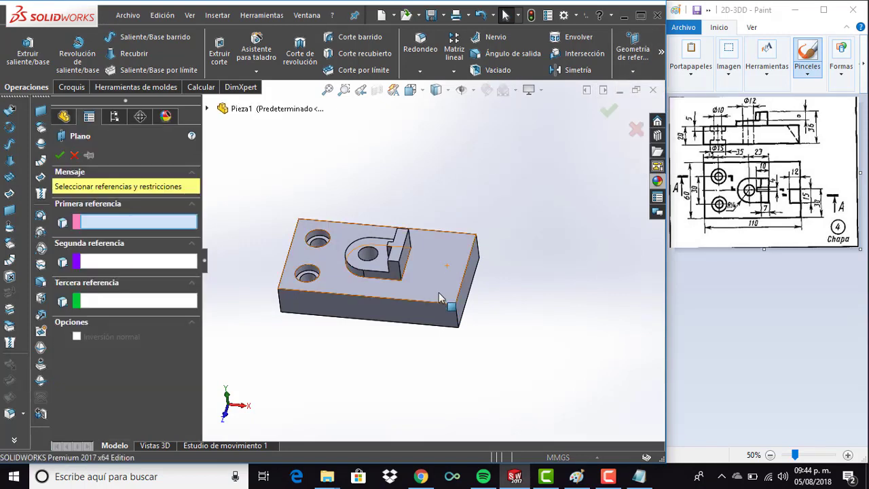
pyautogui.click(433, 313)
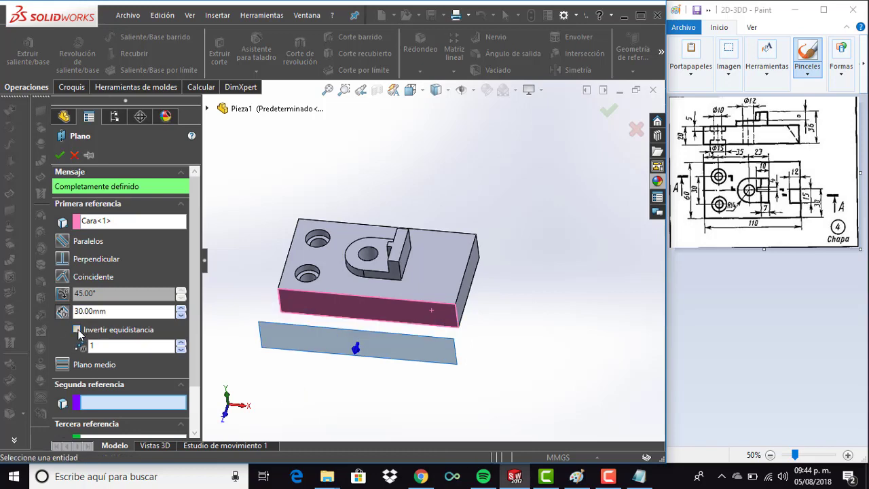
pyautogui.click(78, 331)
pyautogui.click(59, 155)
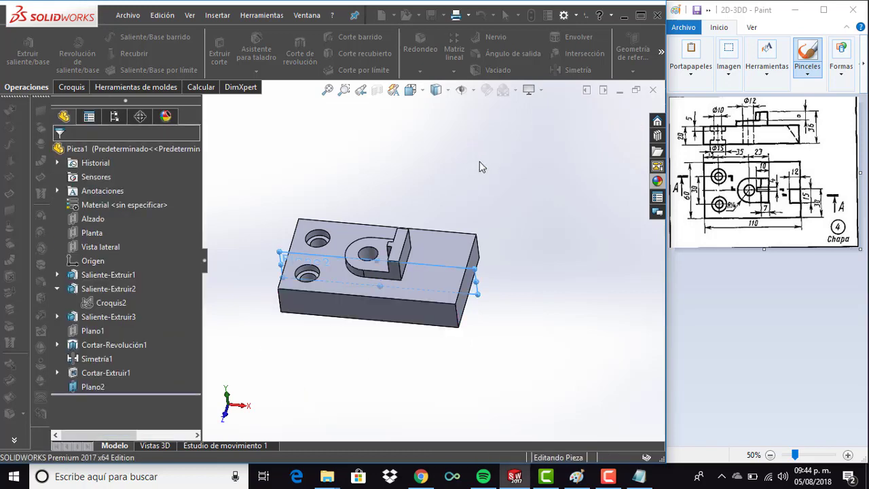
pyautogui.click(480, 302)
pyautogui.click(535, 255)
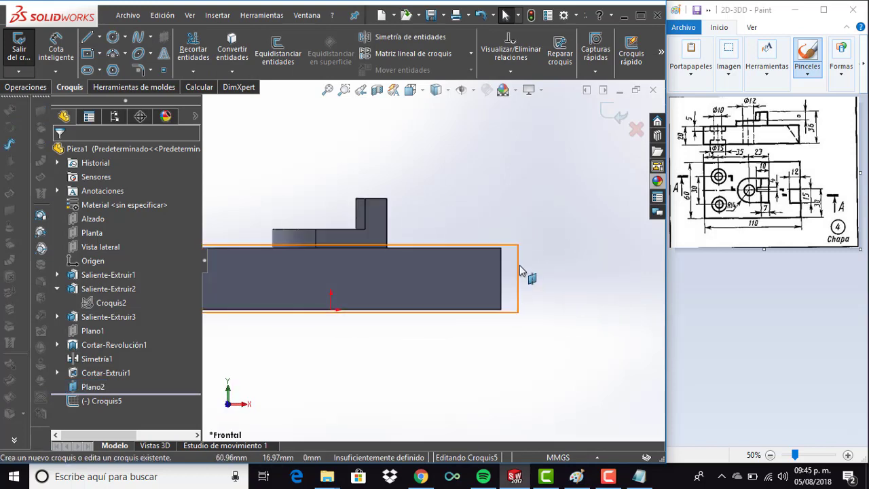
# Draw a triangular line profile at the plate's bottom-right corner.
pyautogui.press('l')
pyautogui.click(501, 309)
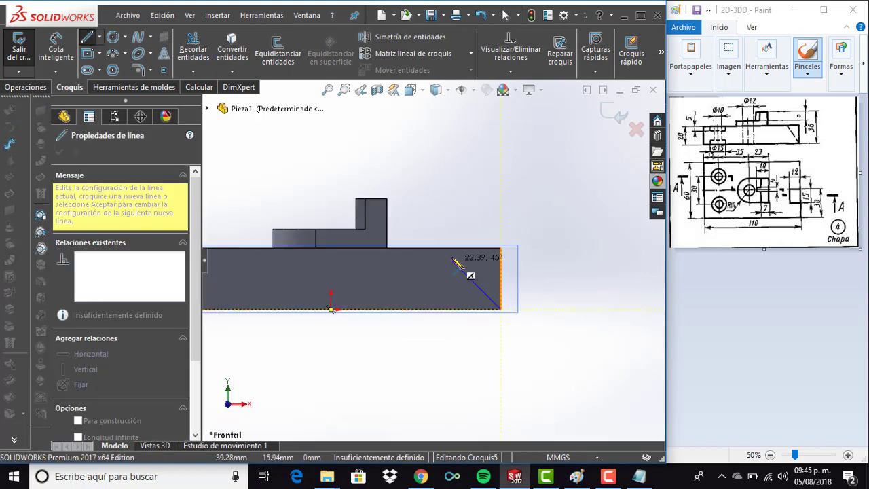
pyautogui.click(454, 248)
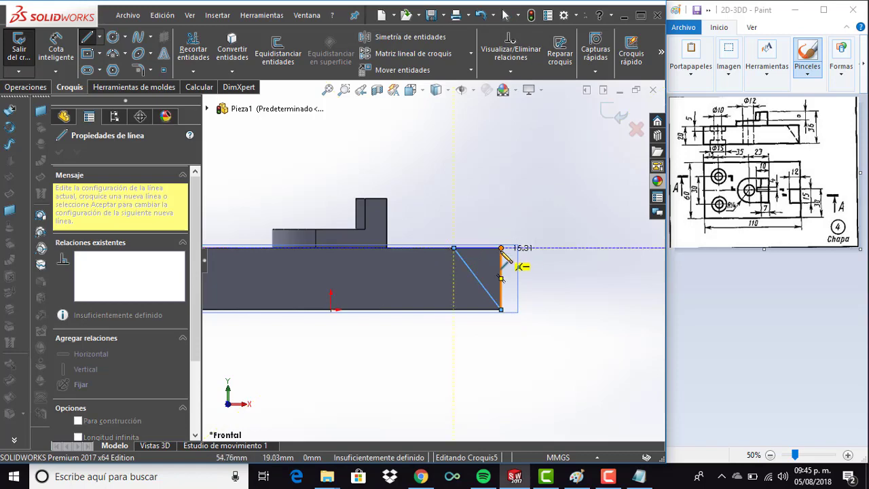
pyautogui.click(502, 311)
pyautogui.press('Escape')
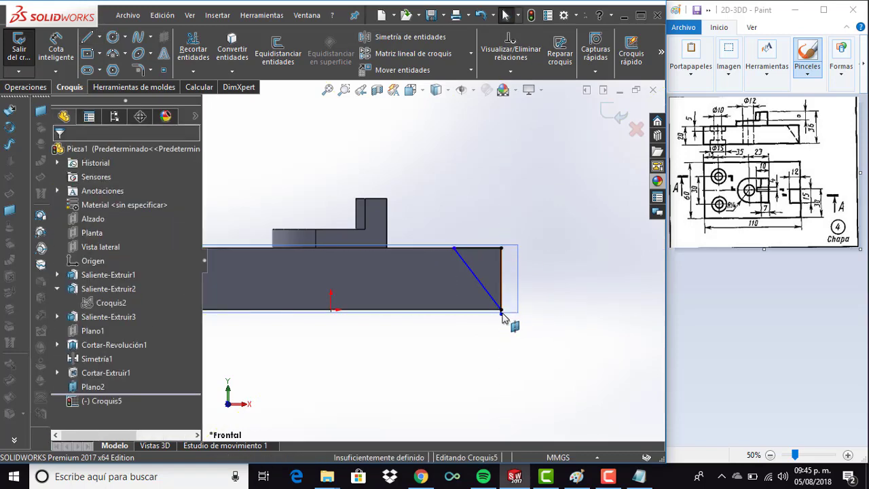
pyautogui.click(501, 311)
pyautogui.click(527, 330)
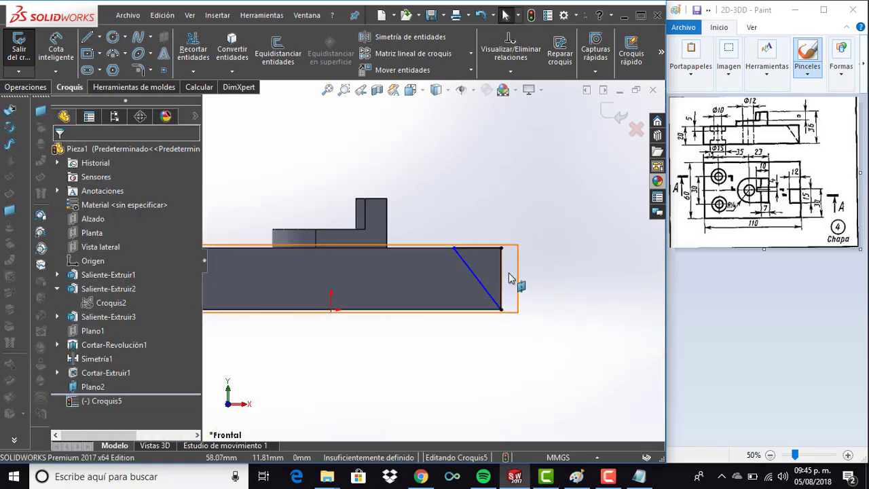
# Dimension the triangle's top edge to 12 mm and switch to isometric view.
pyautogui.moveTo(522, 248); pyautogui.dragTo(520, 166, button='right')
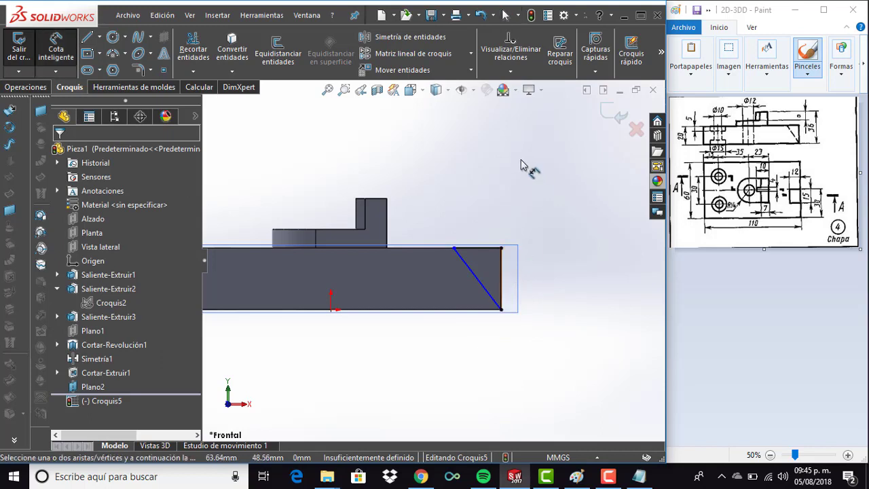
pyautogui.click(484, 249)
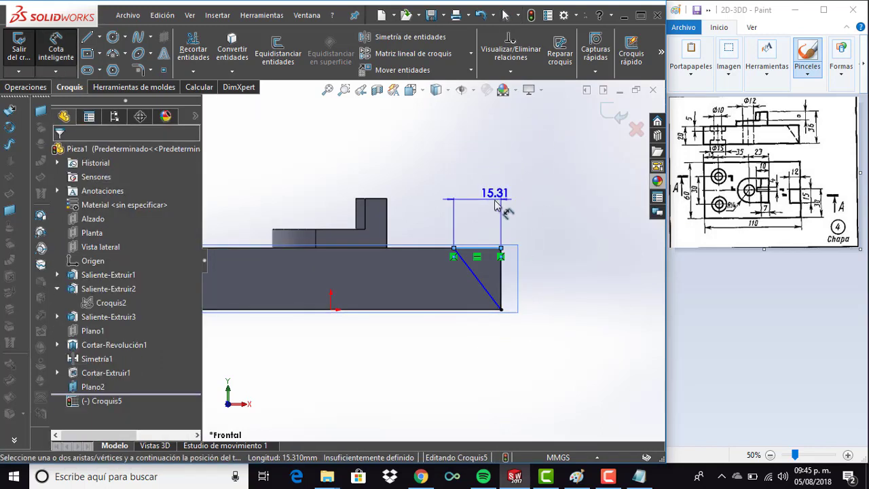
pyautogui.click(495, 204)
pyautogui.write('12')
pyautogui.press('Return')
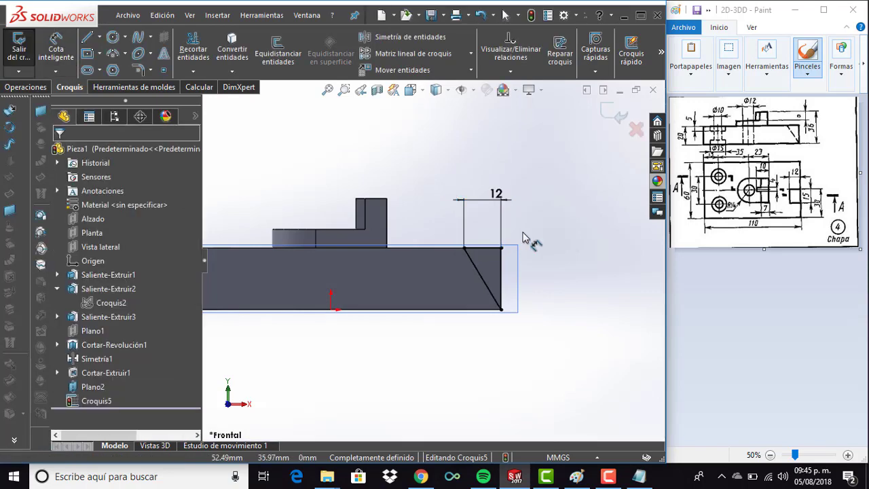
pyautogui.hotkey('ctrl', '7')
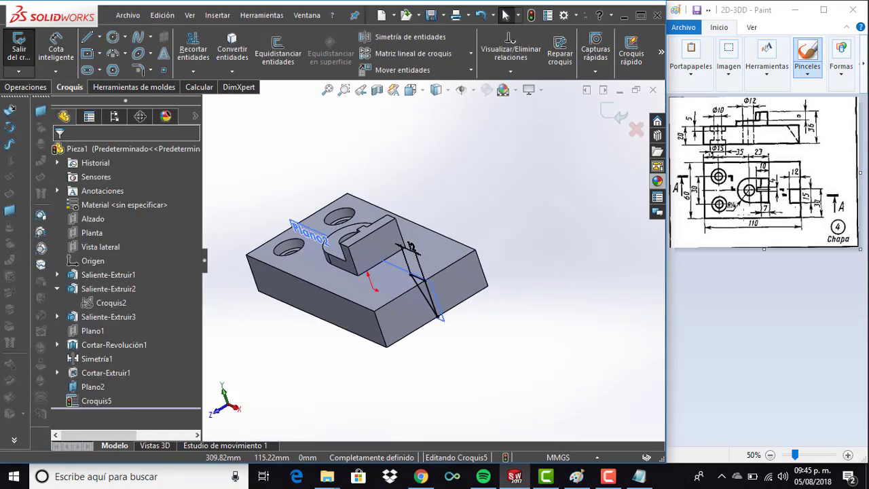
# Extrude-cut the triangle 15 mm with reversed direction into the plate, then hide Plano2.
pyautogui.click(25, 87)
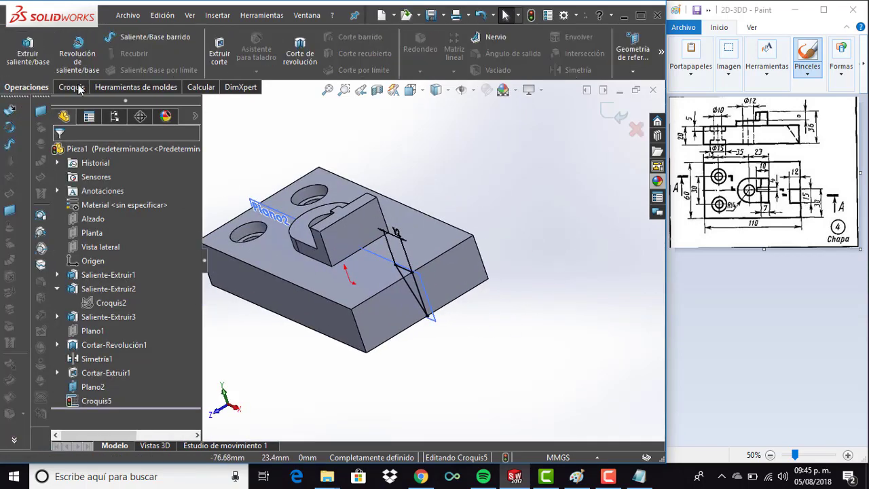
pyautogui.click(216, 59)
pyautogui.write('15')
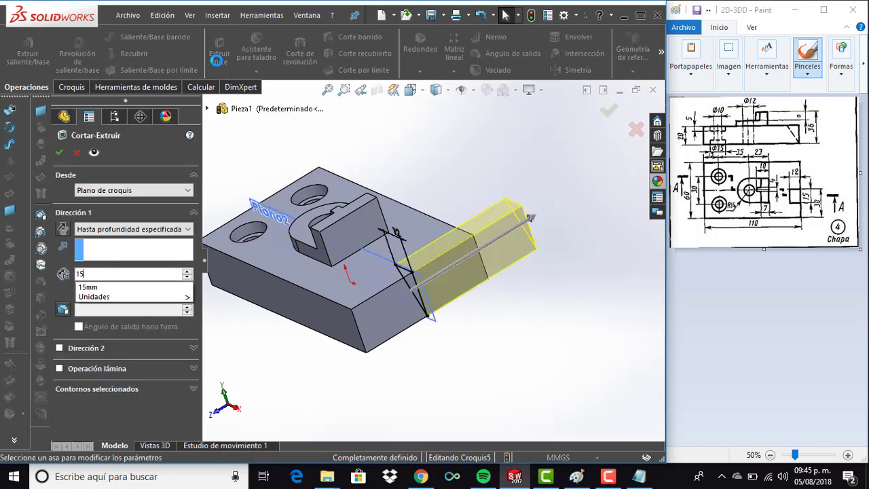
pyautogui.press('Return')
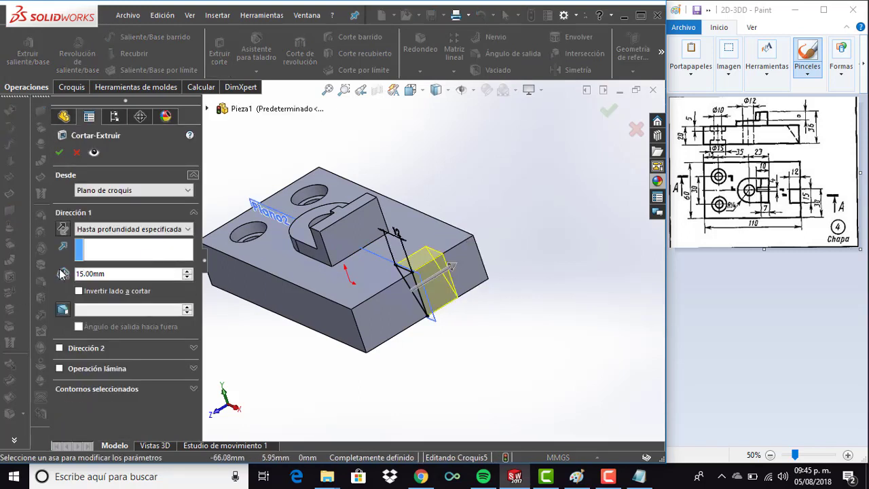
pyautogui.click(64, 230)
pyautogui.click(61, 155)
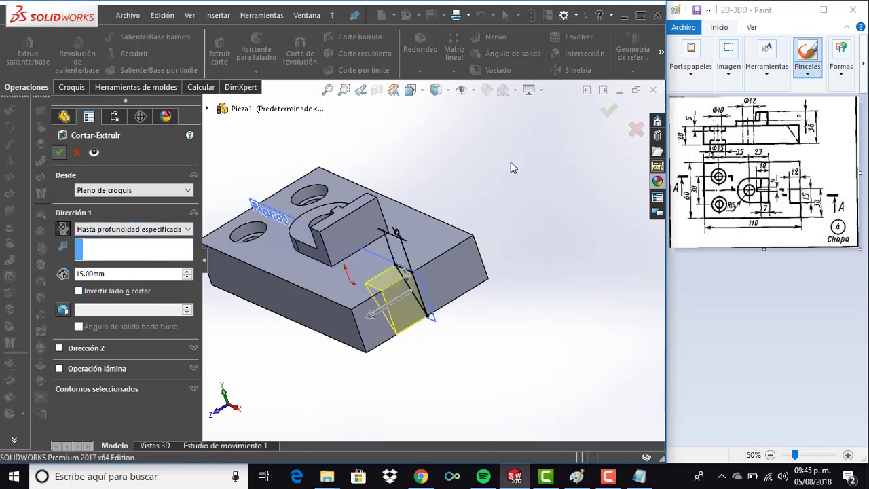
pyautogui.click(256, 205)
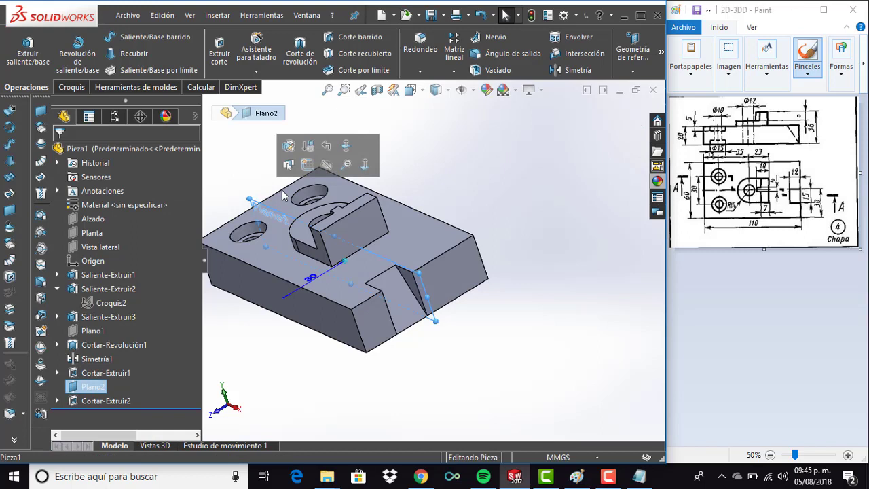
pyautogui.click(328, 168)
# Orbit the part and switch to the Front view.
pyautogui.moveTo(339, 292)
pyautogui.mouseDown(button='middle')
pyautogui.moveTo(344, 258)
pyautogui.moveTo(345, 270)
pyautogui.mouseUp(button='middle')
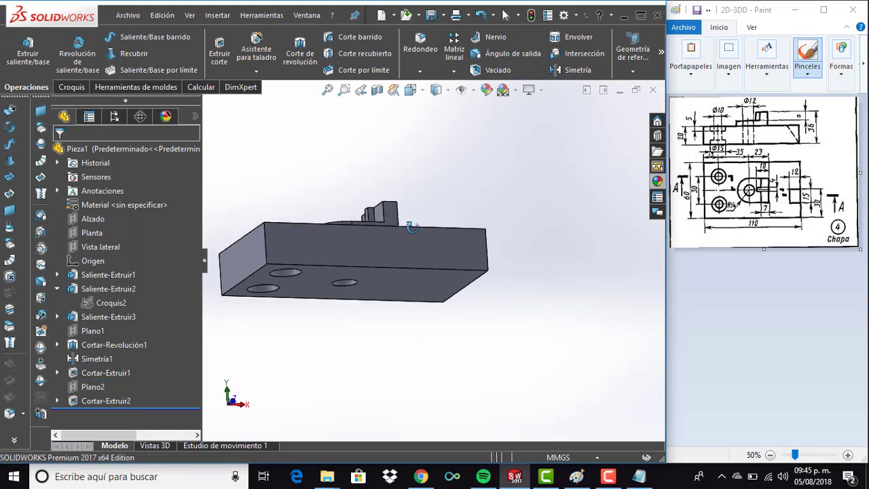
pyautogui.scroll(-2, 345, 270)
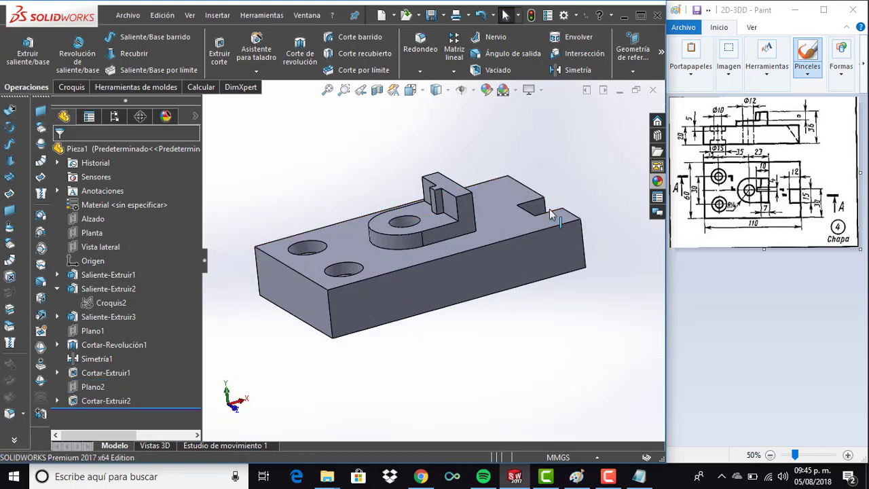
pyautogui.press('space')
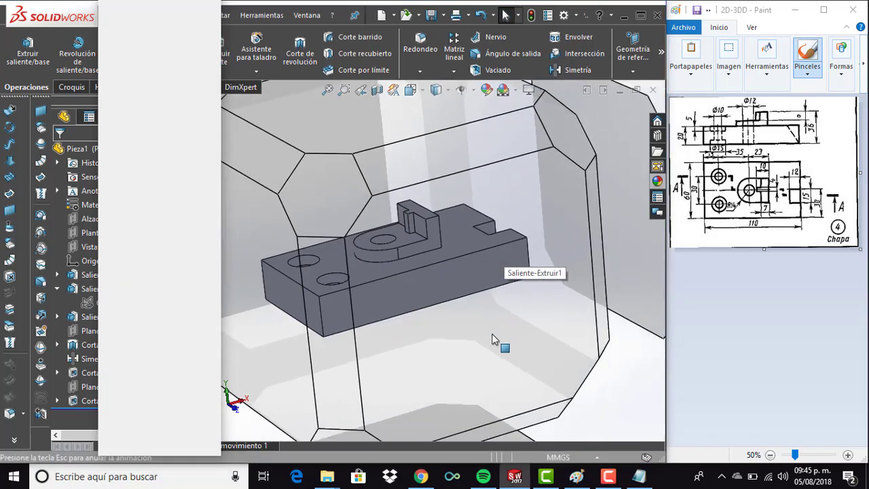
pyautogui.click(456, 280)
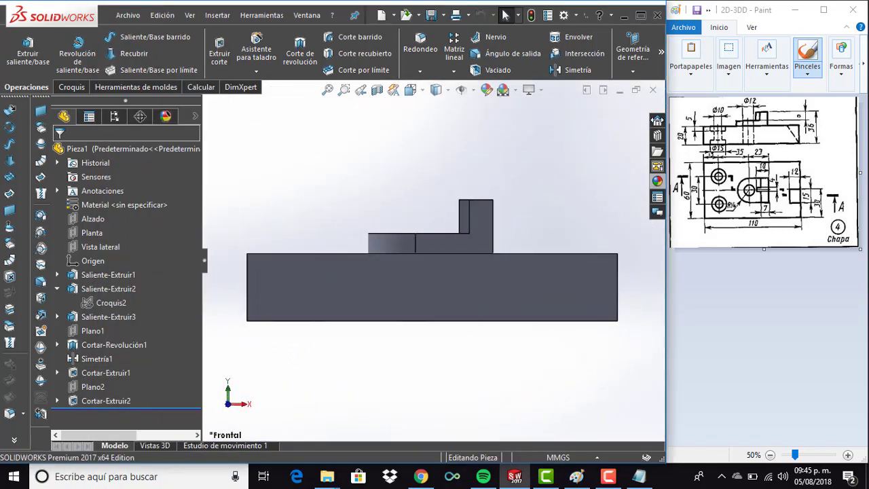
# Set the Hidden Lines Visible display, check the Top view, then return to isometric.
pyautogui.click(436, 90)
pyautogui.click(438, 165)
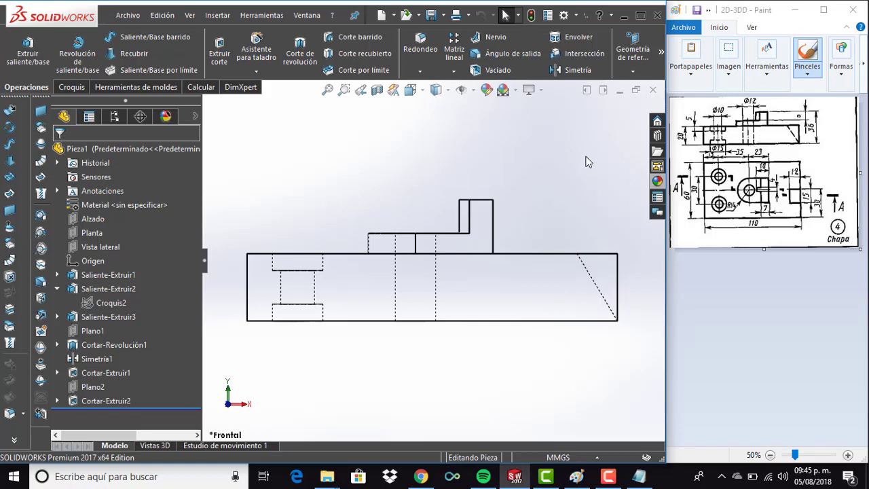
pyautogui.press('space')
pyautogui.click(403, 233)
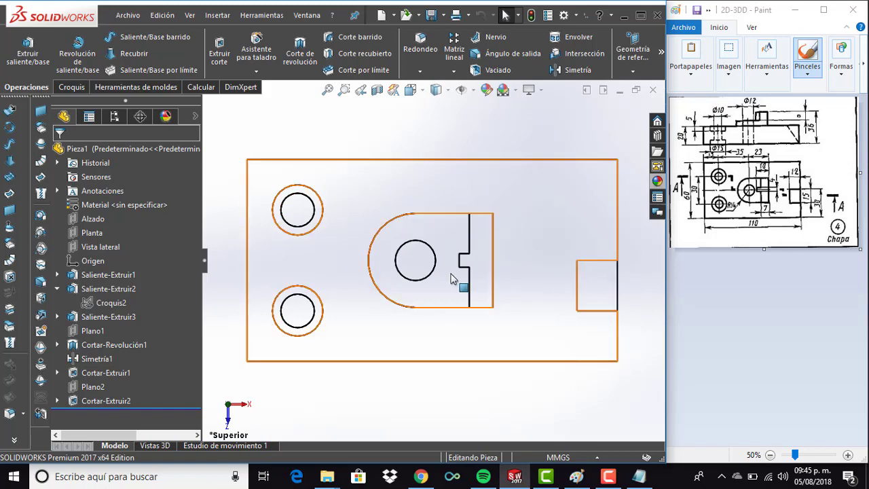
pyautogui.hotkey('ctrl', '7')
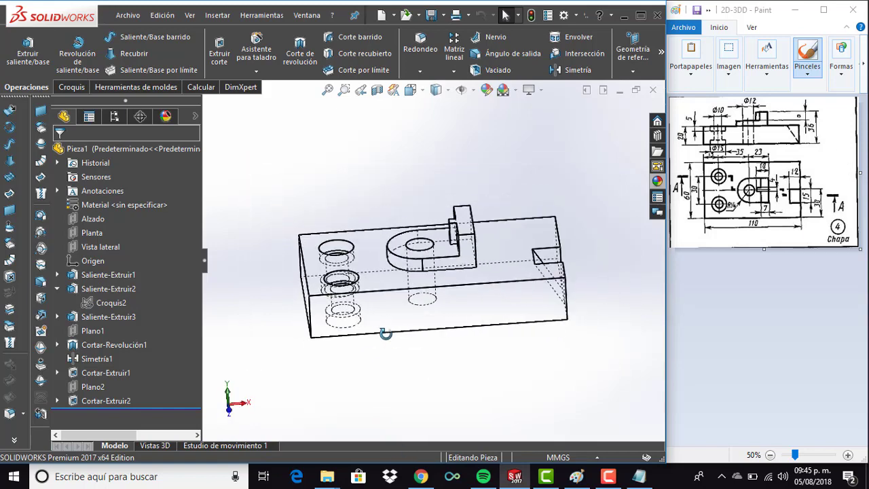